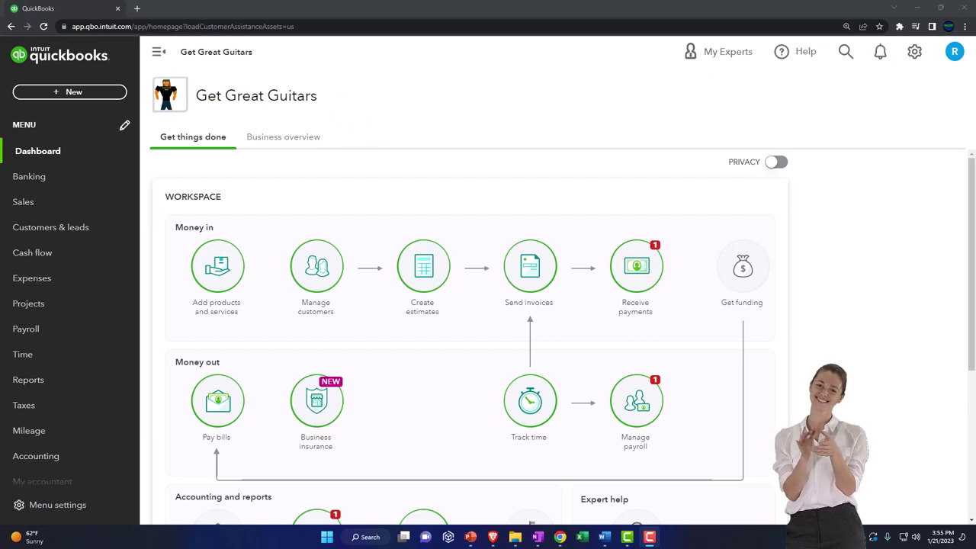
Switch to the QuickBooks Online 2022 vs Excel lesson and expand the OneNote - Getting Started 2022 lessons
mouse_move(975, 149)
left_mouse_down()
mouse_move(506, 148)
mouse_move(472, 133)
left_mouse_up()
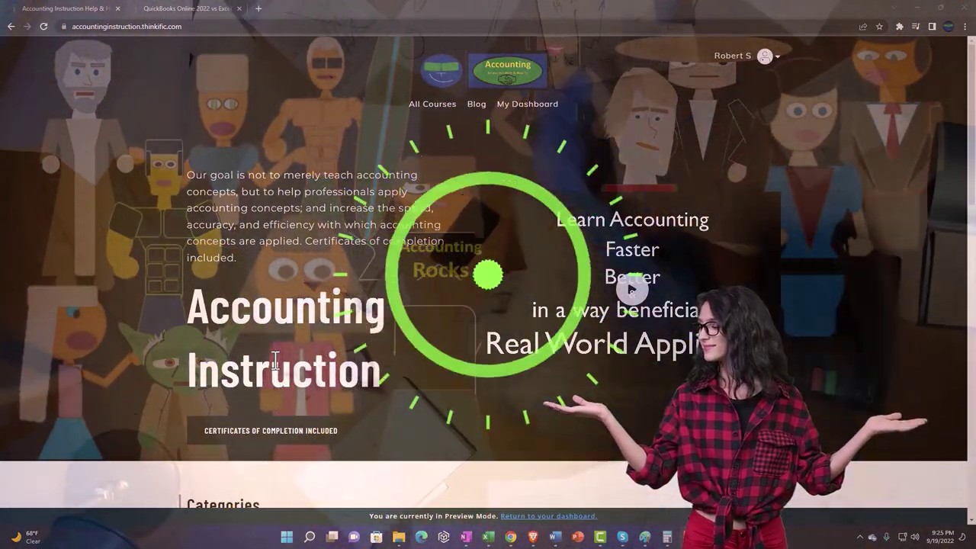
scroll(134, 412, "down", 4)
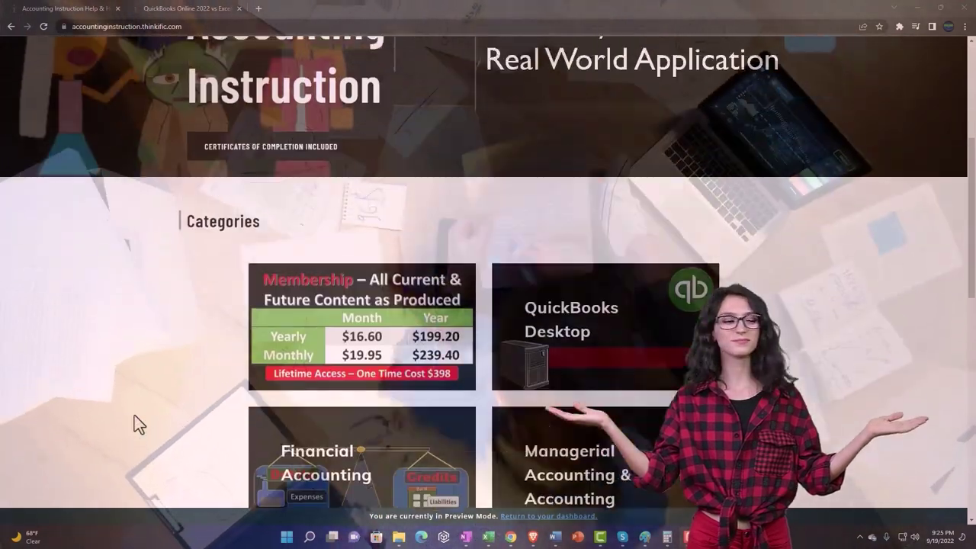
scroll(134, 416, "down", 2)
scroll(135, 416, "down", 1)
scroll(134, 416, "down", 1)
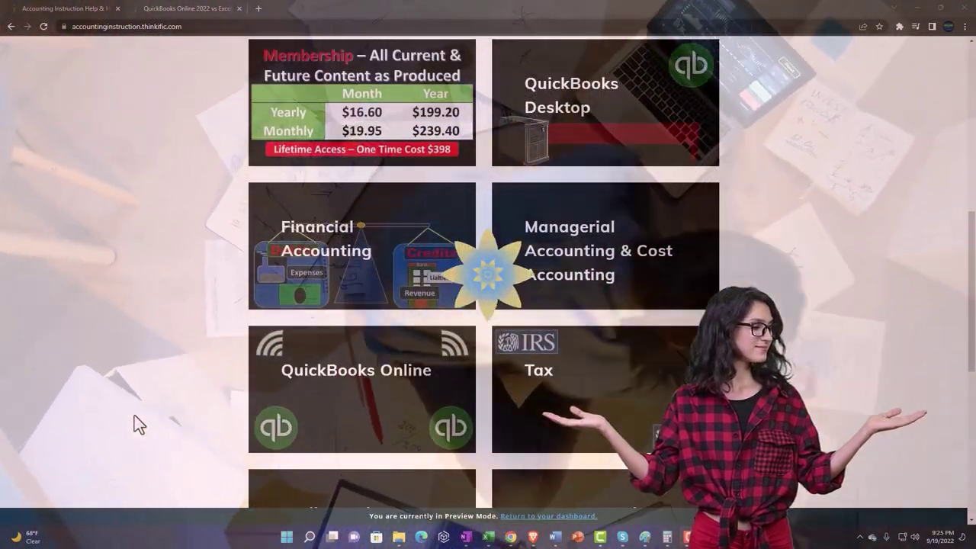
scroll(135, 424, "down", 2)
scroll(135, 424, "down", 2)
scroll(135, 424, "down", 2)
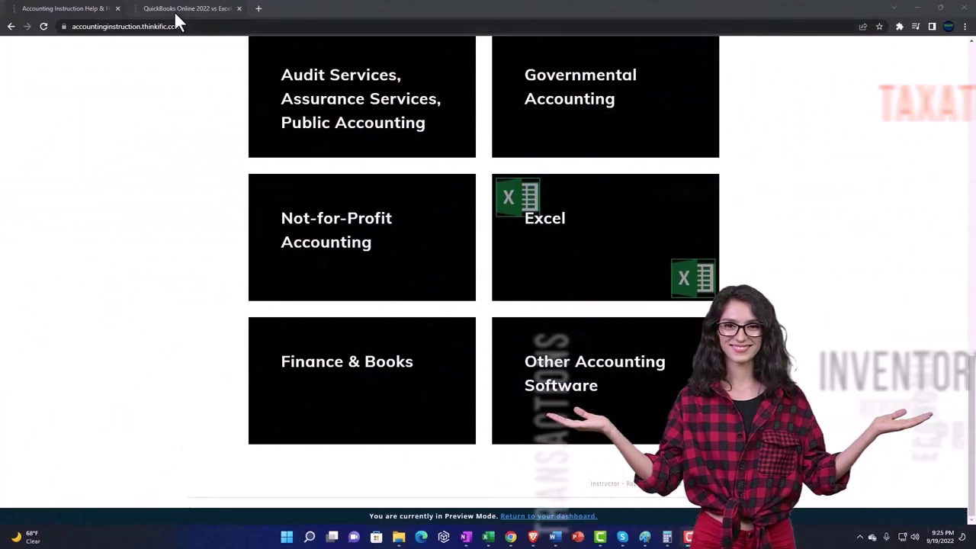
left_click(175, 10)
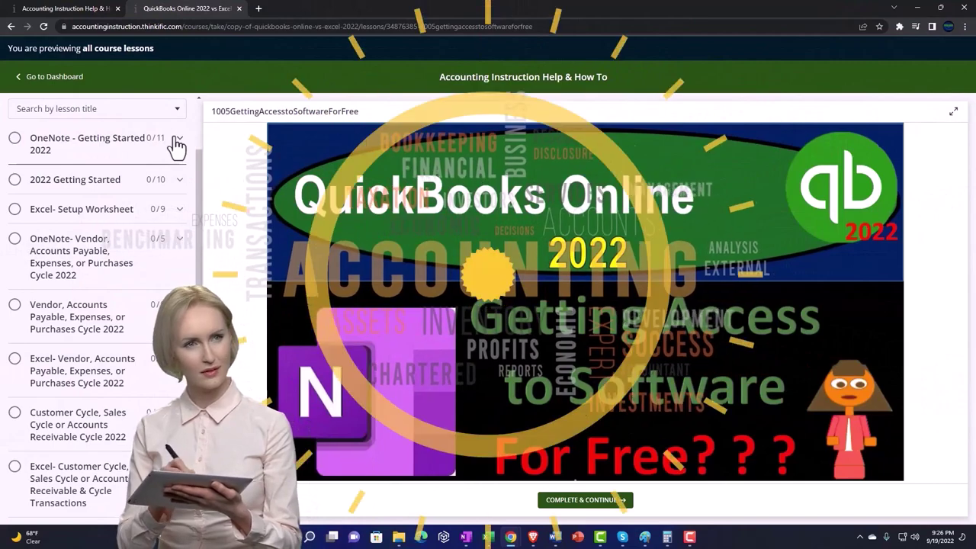
left_click(176, 141)
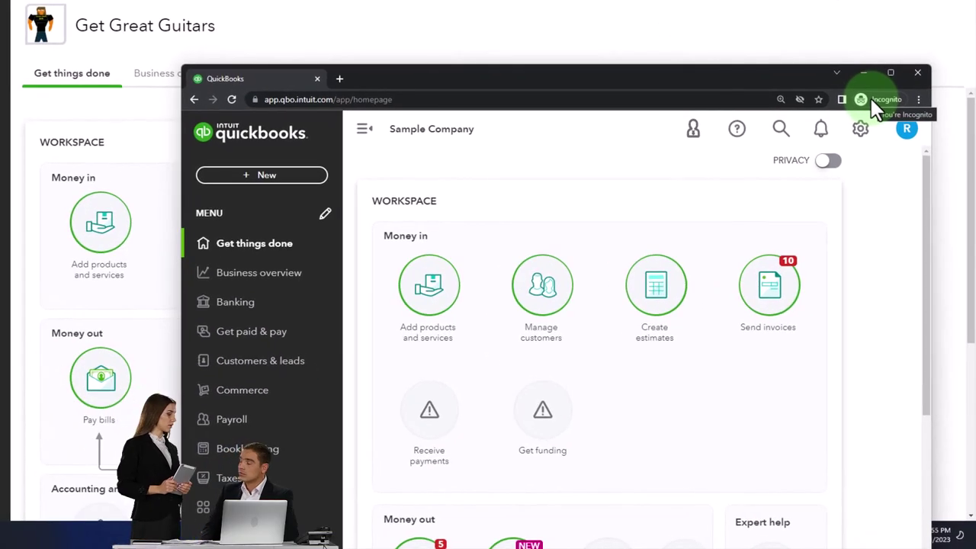
Check Chrome's New Incognito window option, then show the Sample Company's gear settings menu
left_click(918, 99)
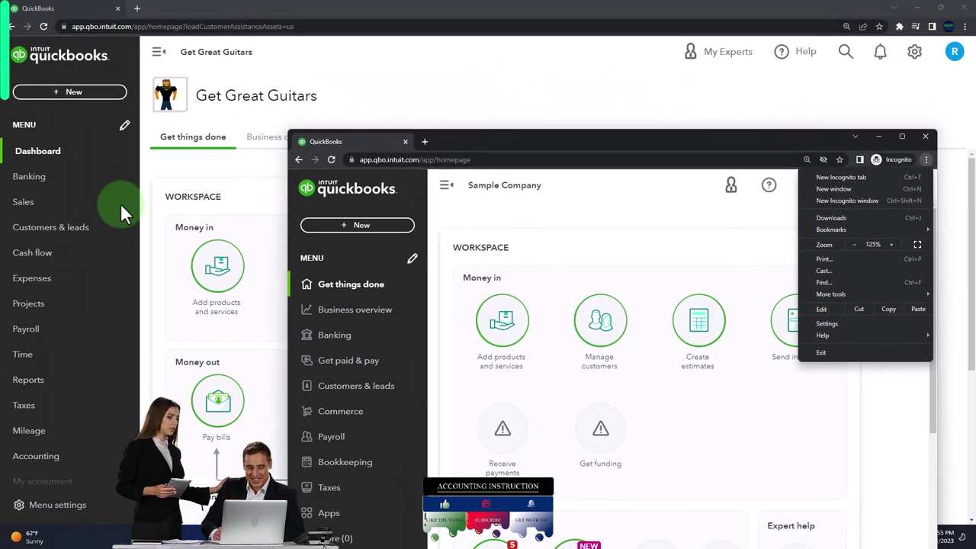
left_click(481, 196)
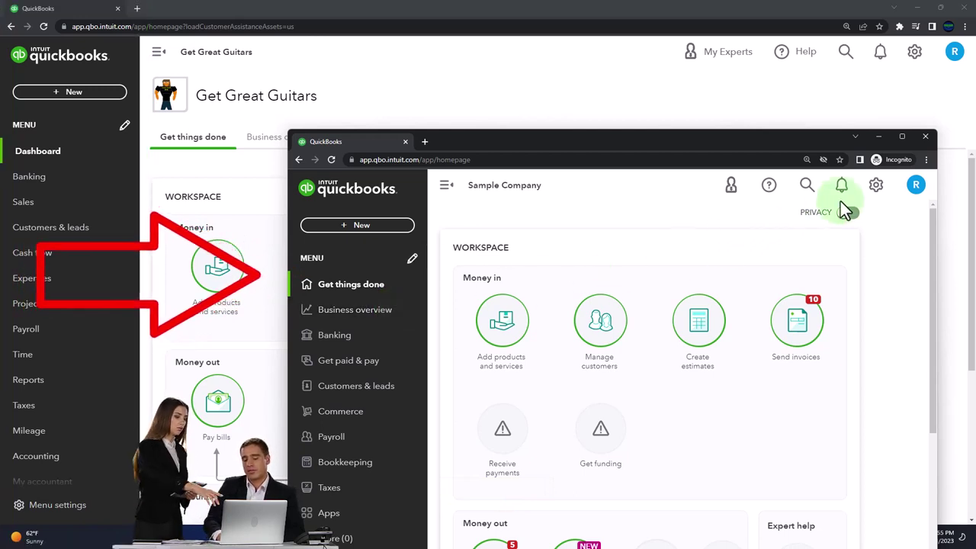
left_click(877, 188)
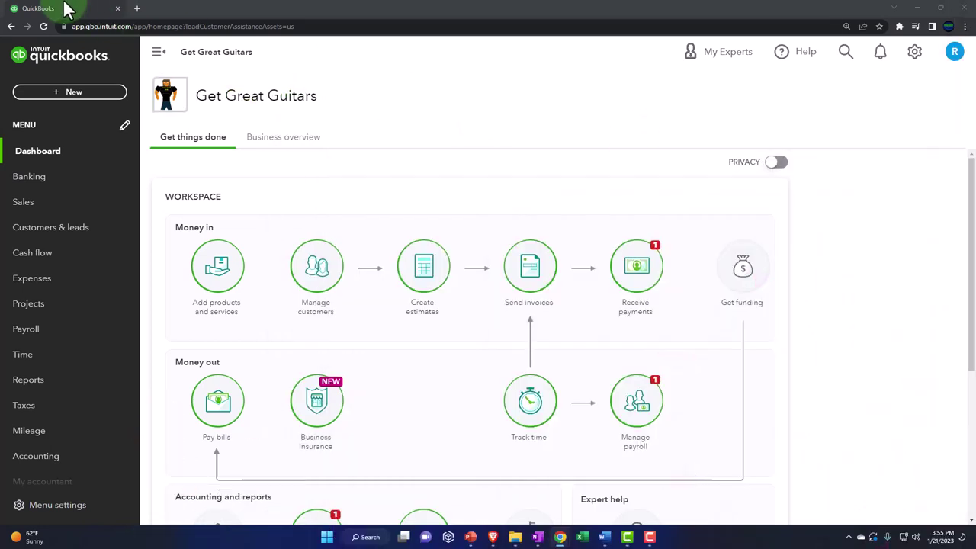
Duplicate the Get Great Guitars browser tab twice
right_click(67, 12)
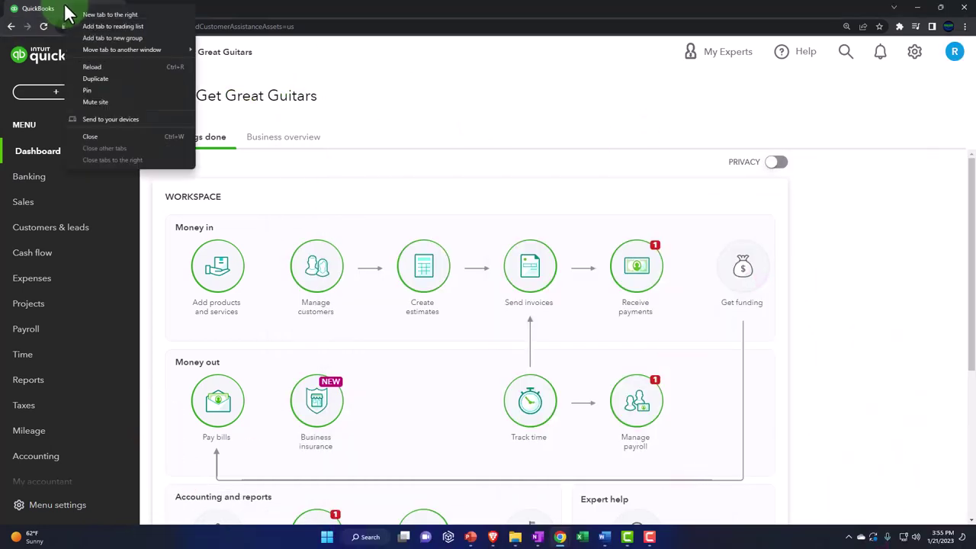
left_click(96, 80)
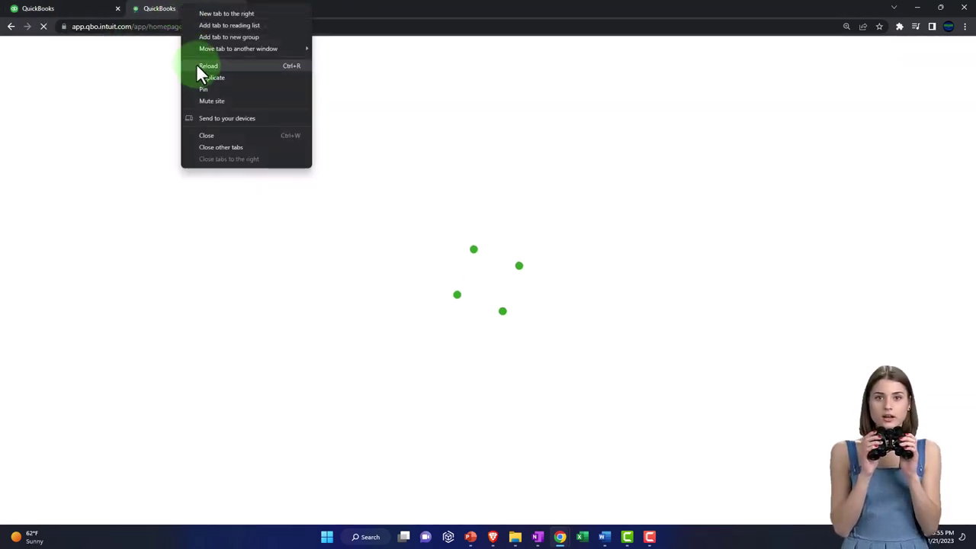
left_click(200, 76)
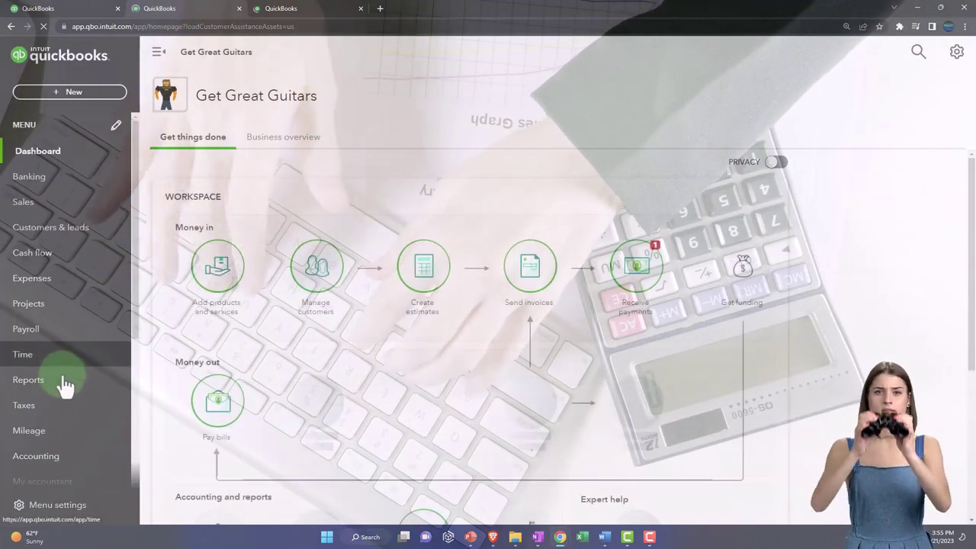
Open the Balance Sheet report in the second tab
left_click(63, 385)
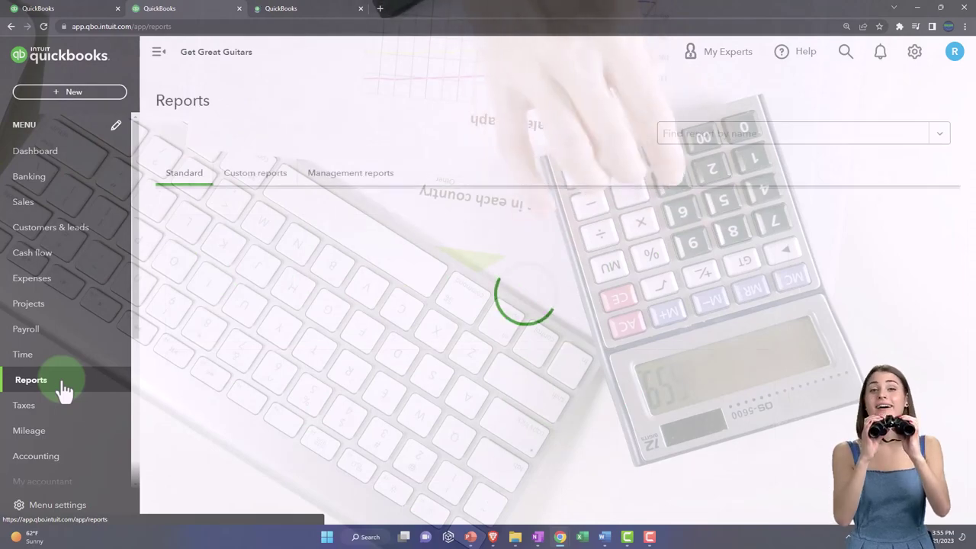
left_click(239, 378)
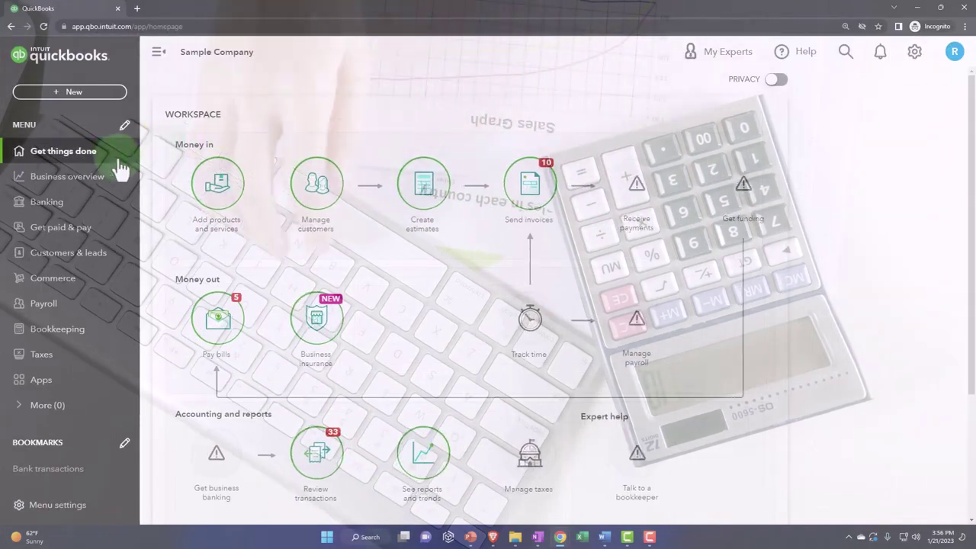
left_click(59, 187)
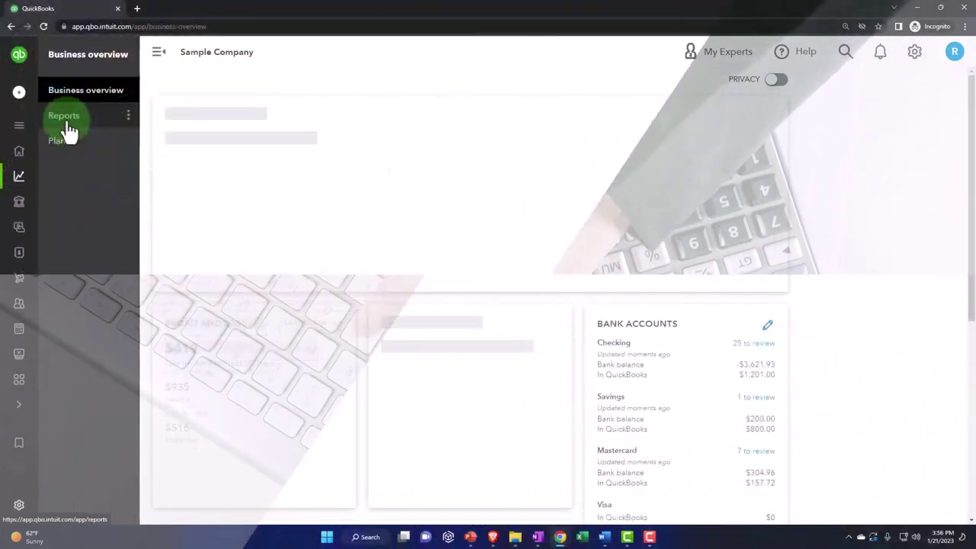
left_click(67, 130)
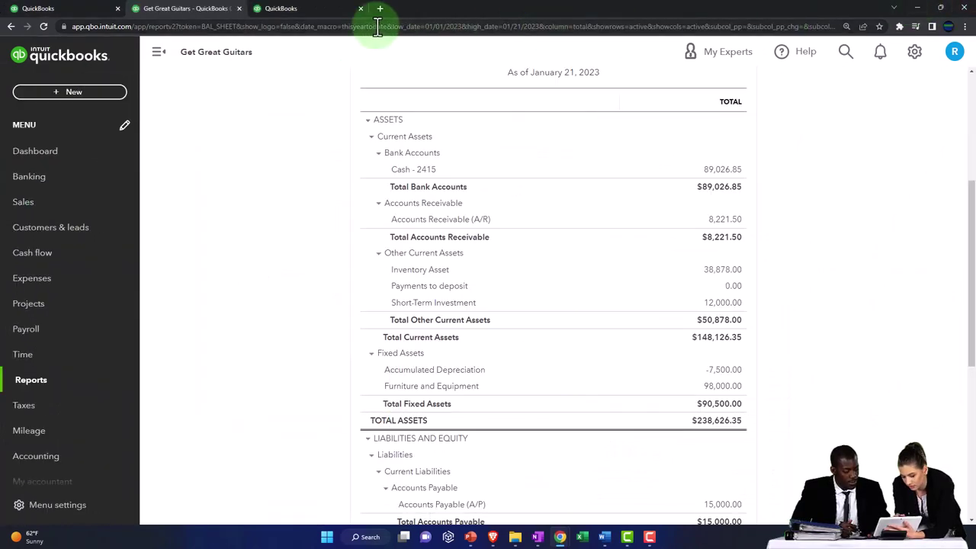
Open the Profit and Loss report in the third tab
left_click(299, 11)
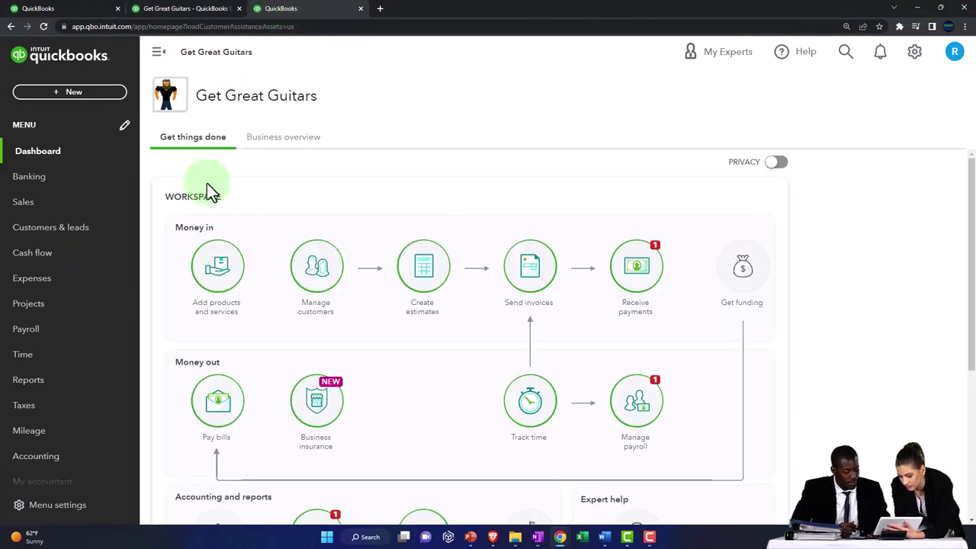
left_click(67, 391)
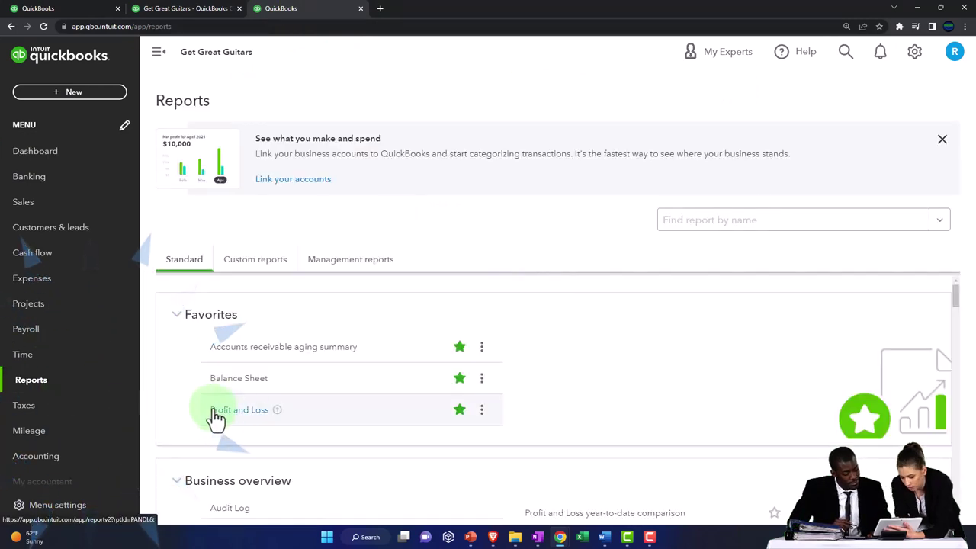
left_click(232, 411)
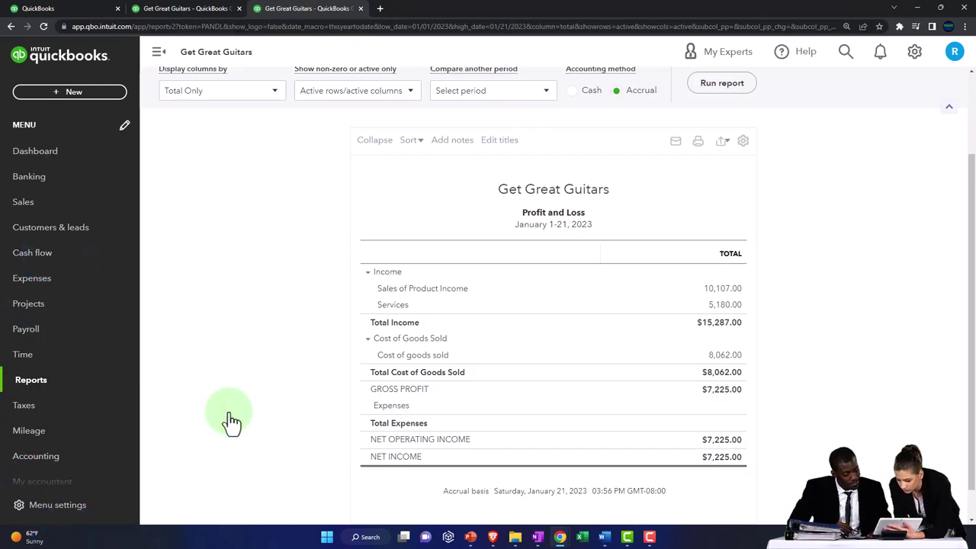
Rerun the Profit and Loss for 01/01/2023–02/28/2023 with monthly columns and zoom in
left_click(159, 52)
scroll(209, 390, "up", 2)
left_click(229, 153)
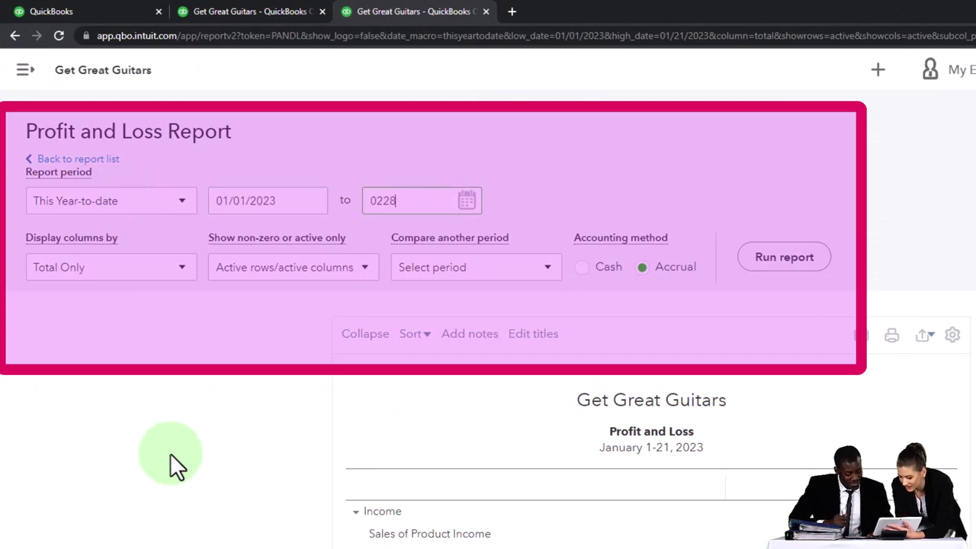
left_click(170, 453)
left_click(182, 268)
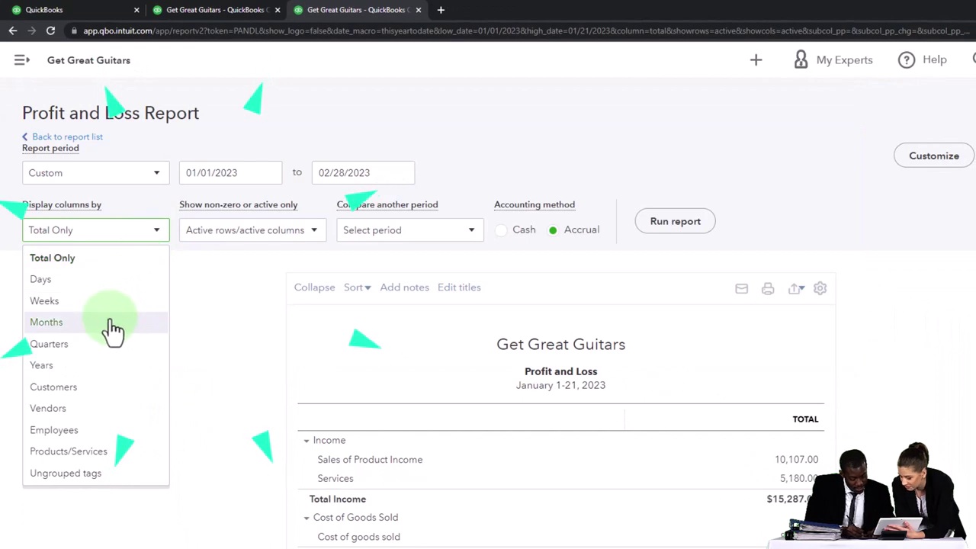
left_click(113, 323)
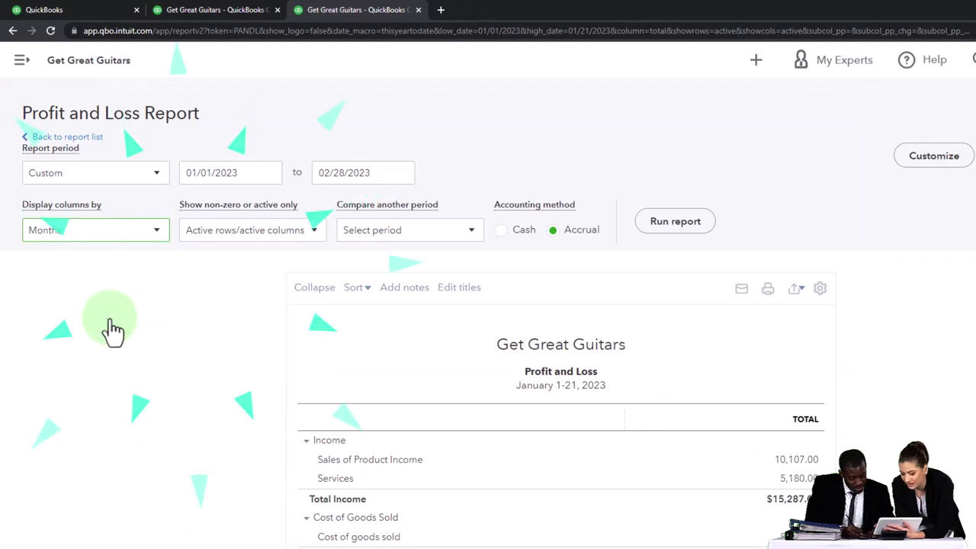
left_click(650, 228)
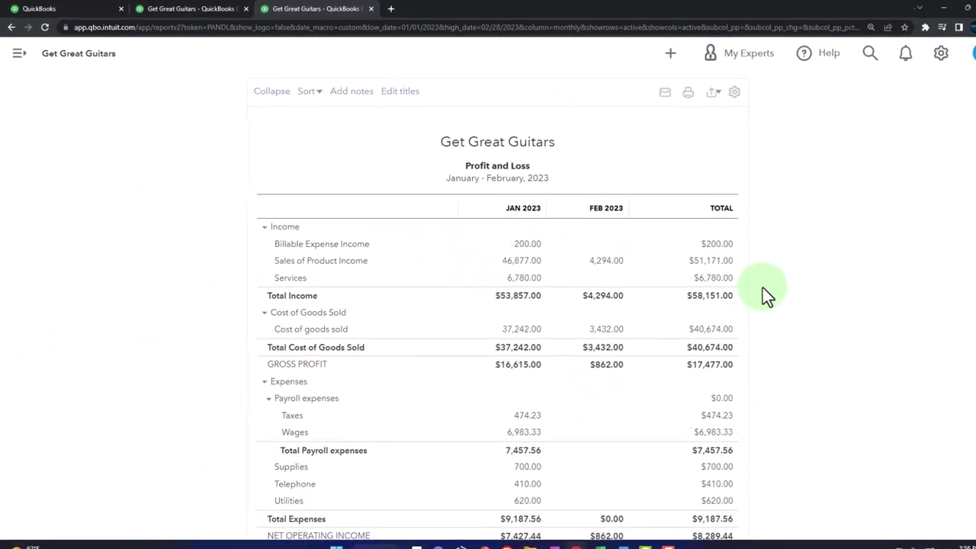
key("ctrl+plus")
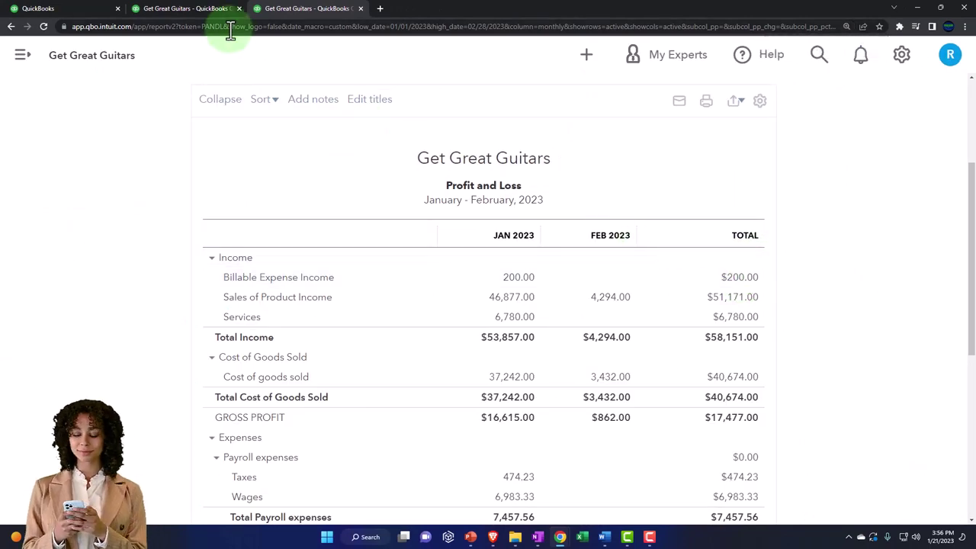
In the Balance Sheet tab, set dates 01/01/2023 to 02/28/2023 and rerun the report
left_click(212, 11)
left_click(191, 60)
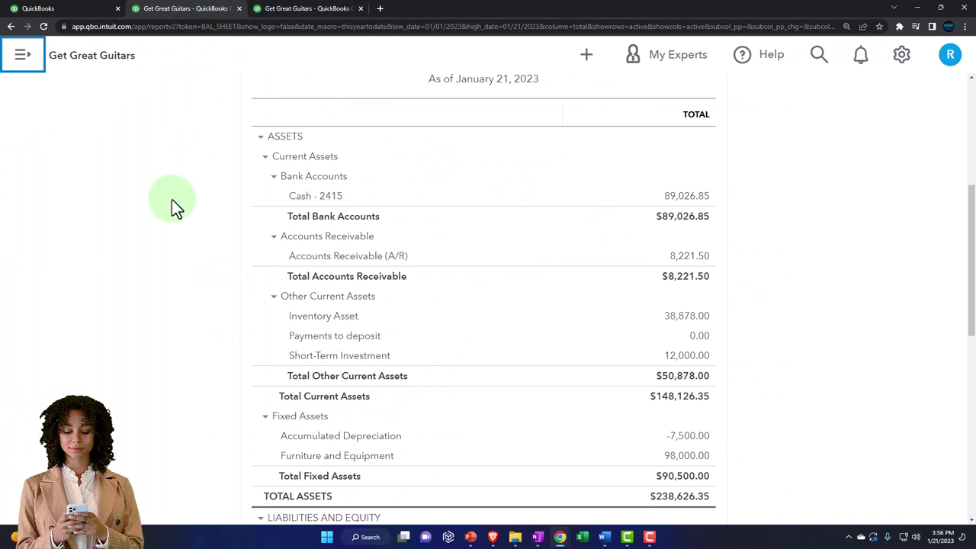
scroll(172, 202, "up", 2)
scroll(223, 169, "up", 1)
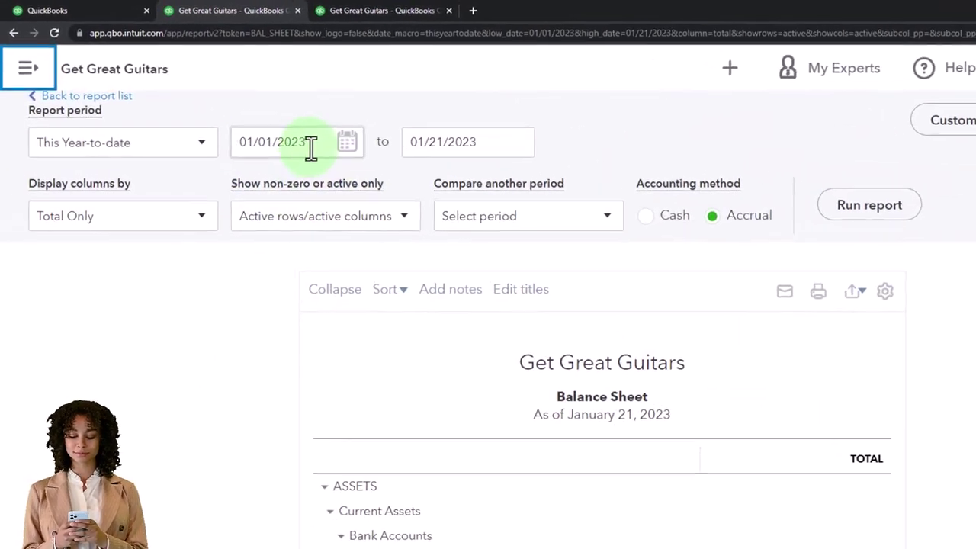
triple_click(311, 148)
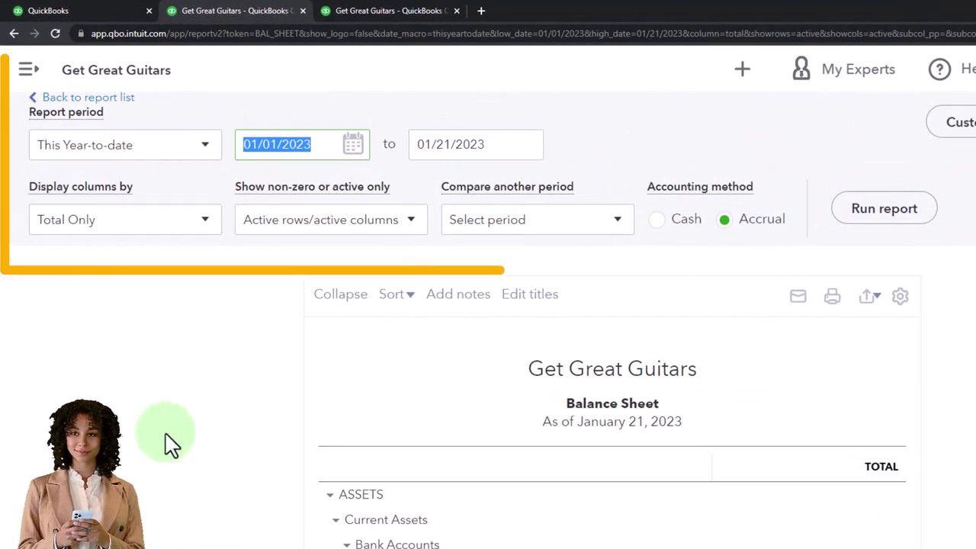
type("010")
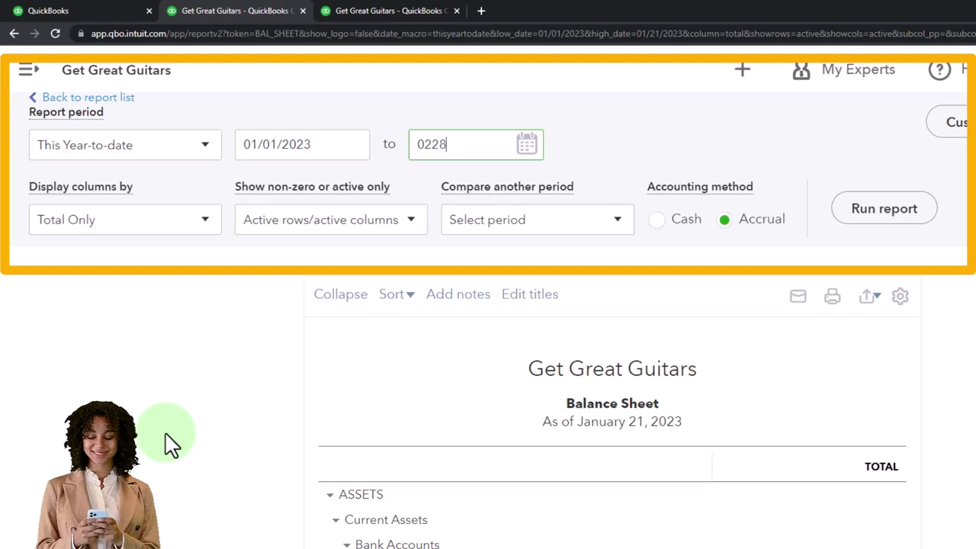
left_click(888, 215)
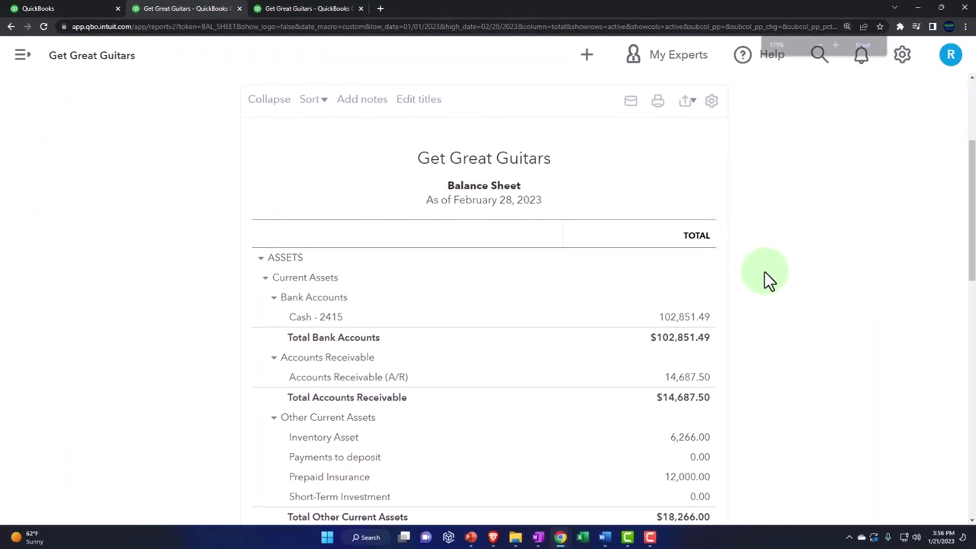
key("ctrl+plus")
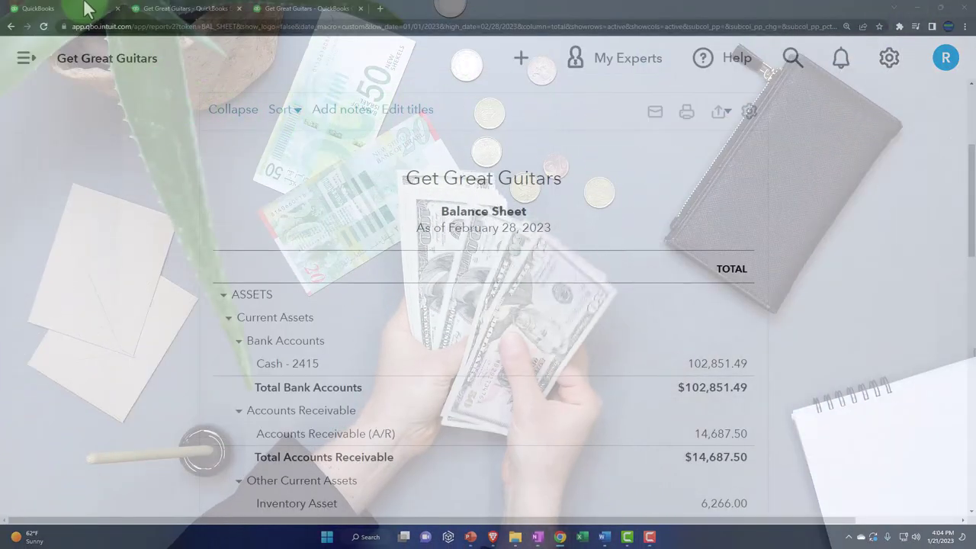
Zoom out and open Get Great Guitars' Vendors list from Expenses
key("ctrl+minus")
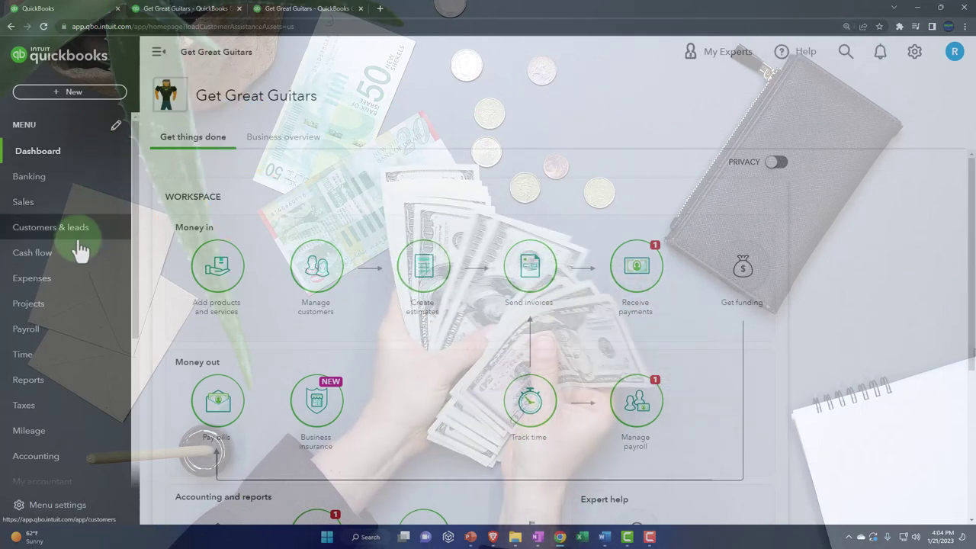
left_click(46, 283)
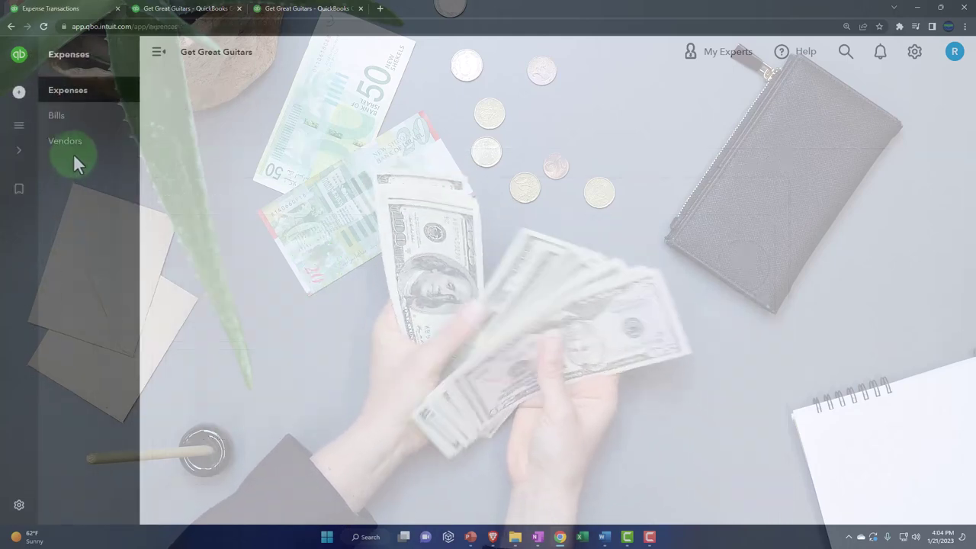
left_click(74, 156)
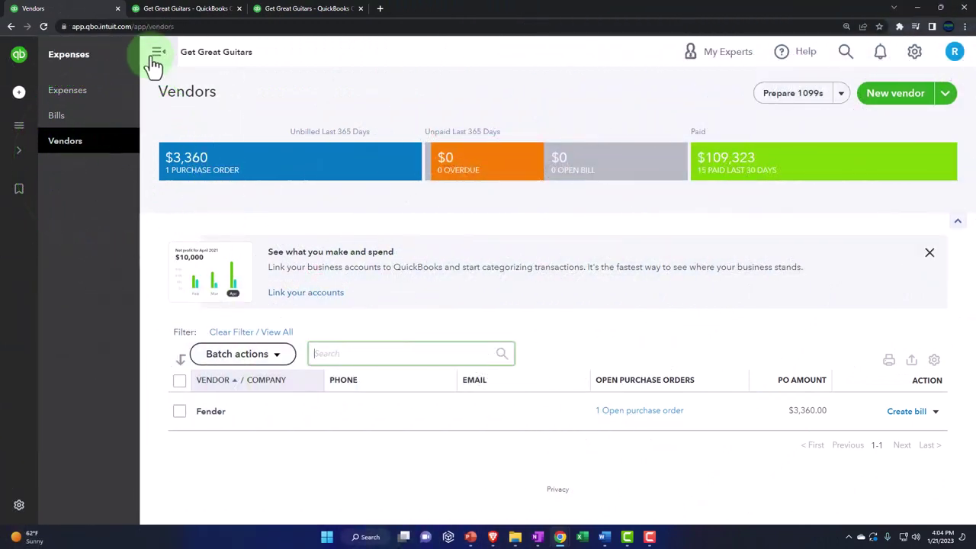
Open Fender's vendor page and show the actions for purchase order 1006
left_click(153, 57)
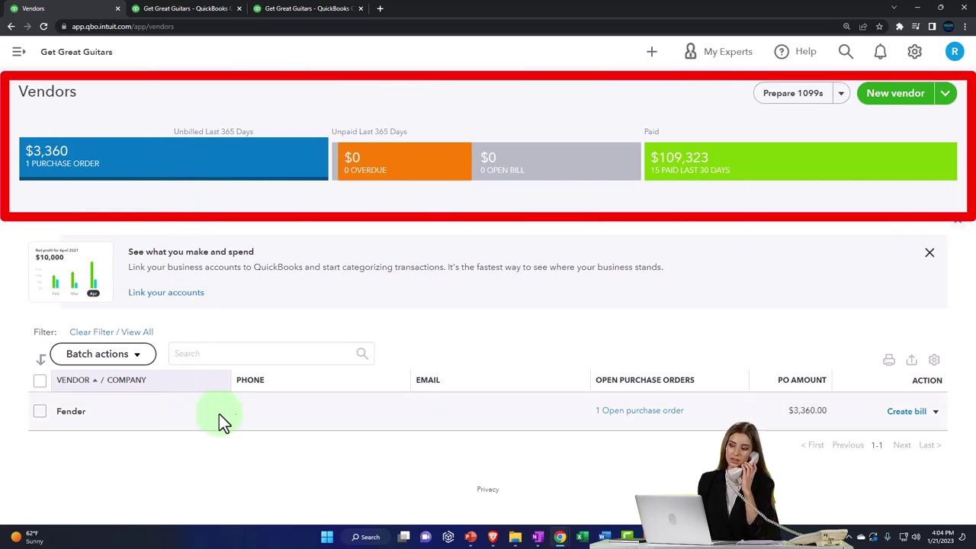
left_click(77, 413)
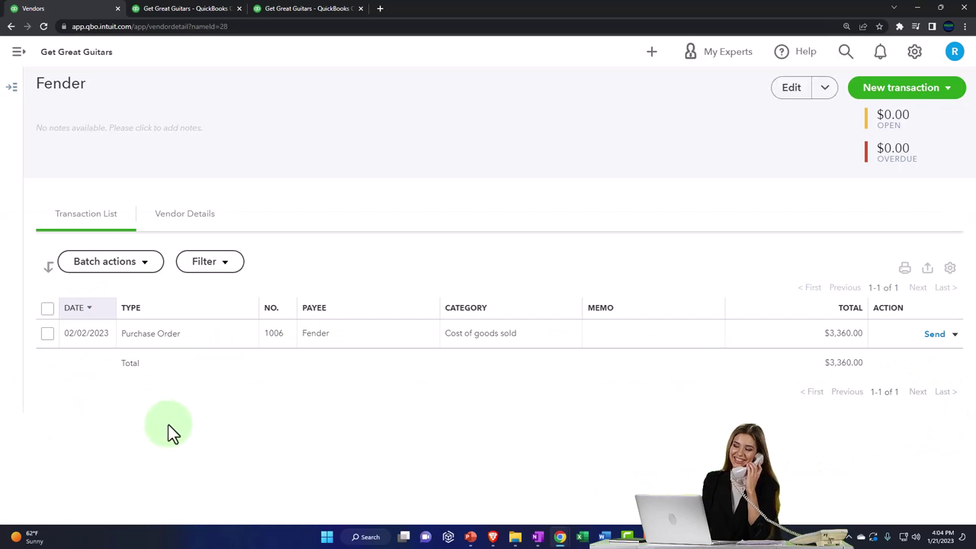
left_click(954, 335)
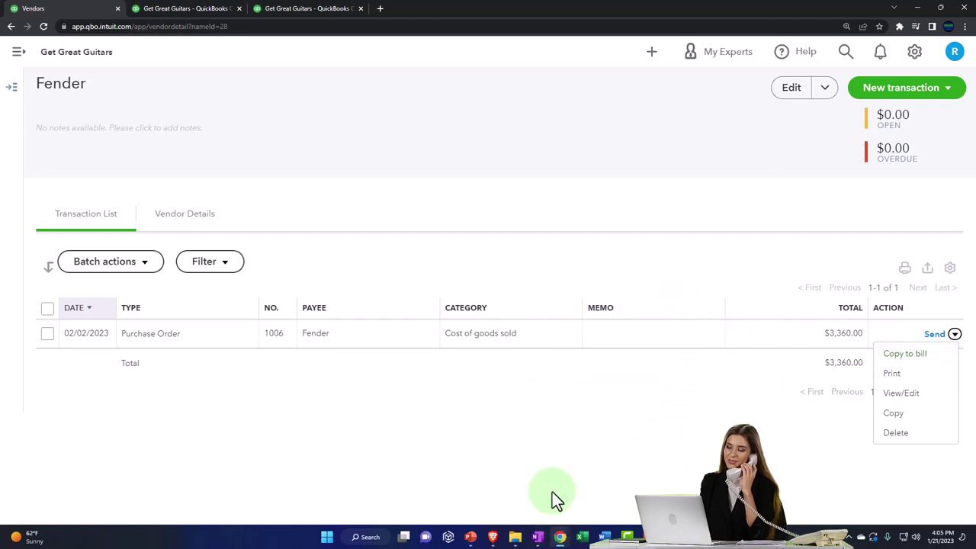
left_click(559, 532)
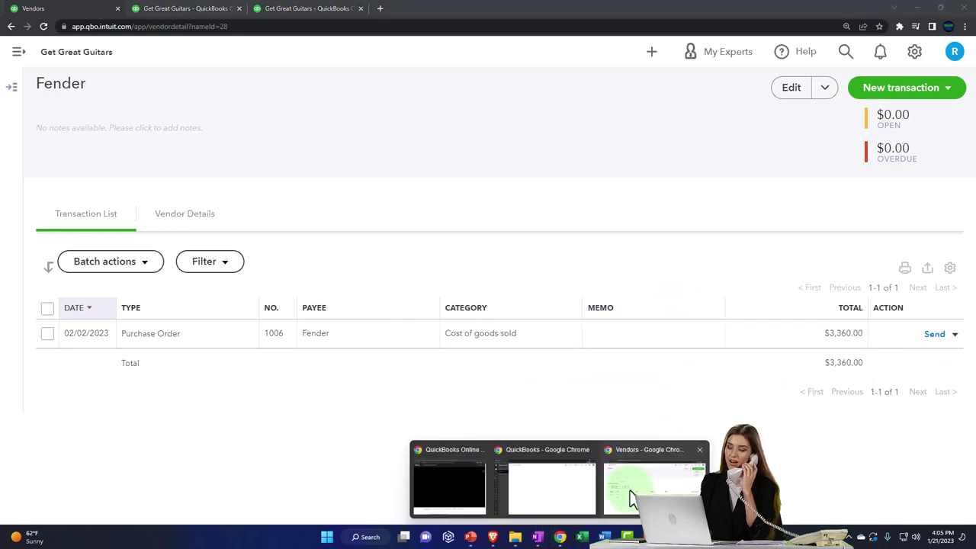
Bring the Sample Company window forward and open its Vendors list under Get paid & pay
left_click(579, 493)
mouse_move(37, 177)
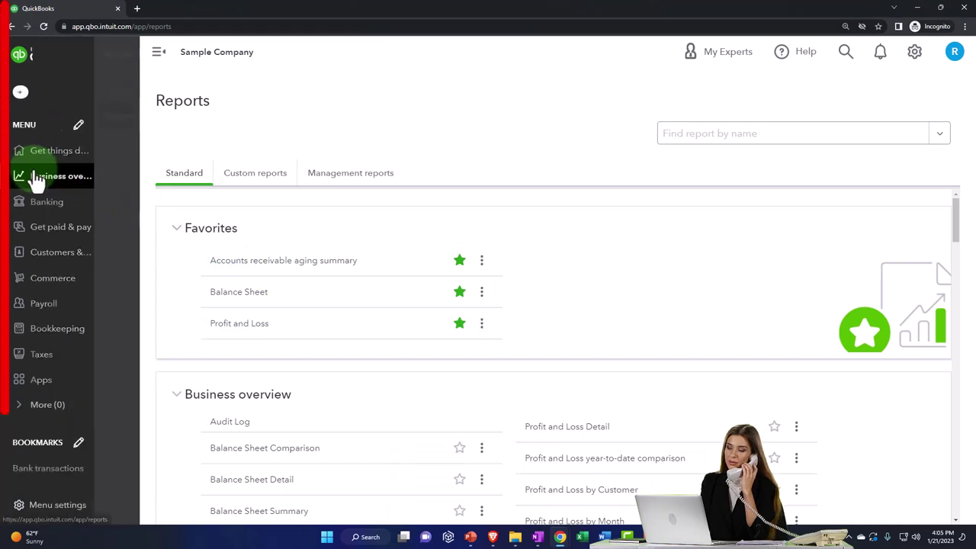
left_click(41, 231)
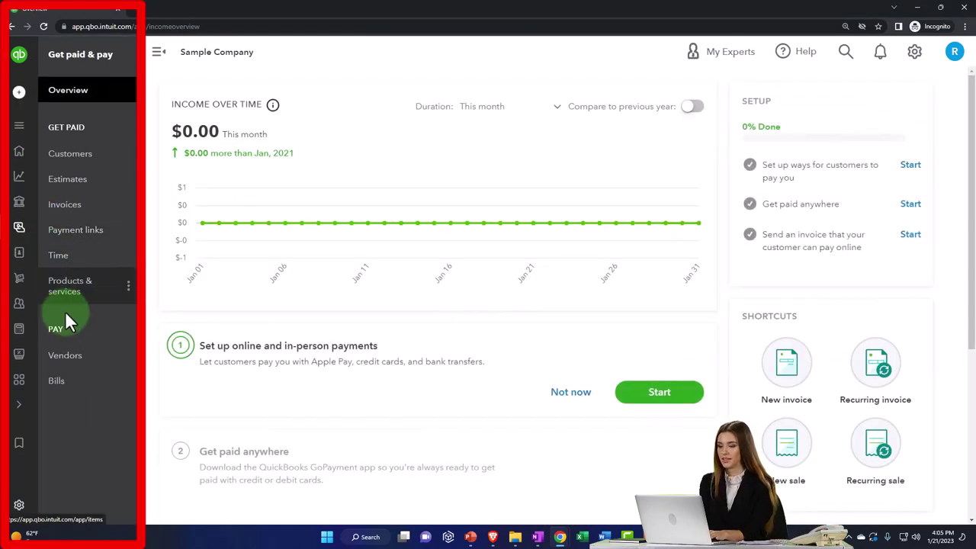
left_click(67, 351)
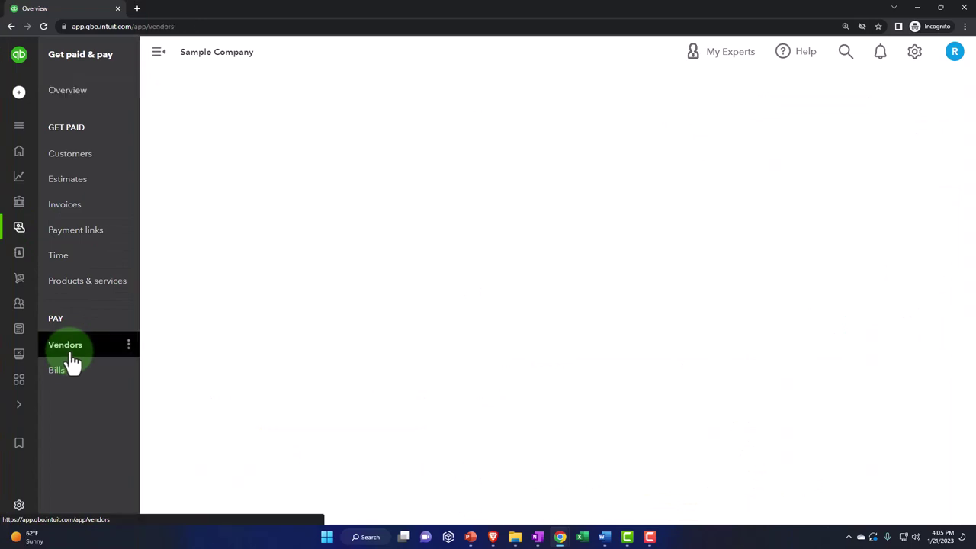
Return to Get Great Guitars and open the Expenses transaction list
left_click(918, 9)
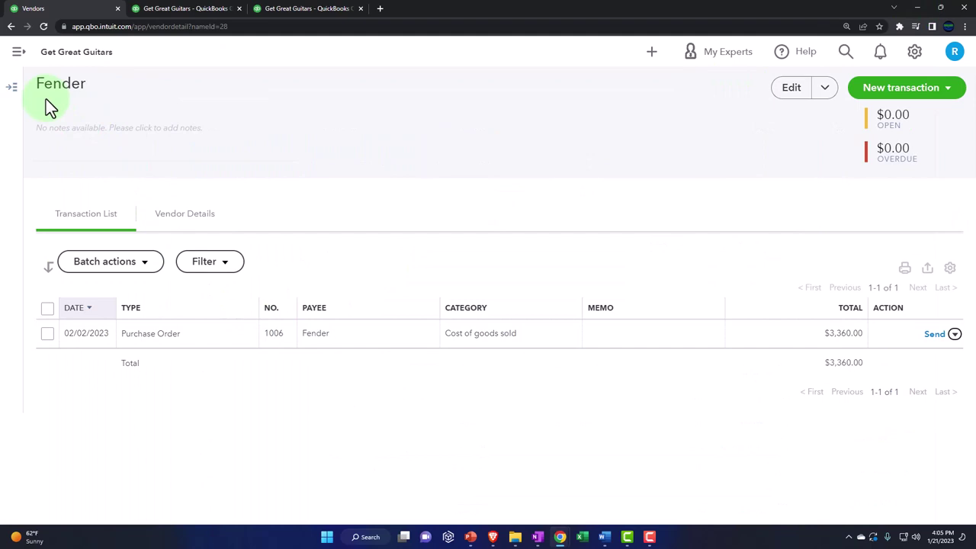
left_click(13, 89)
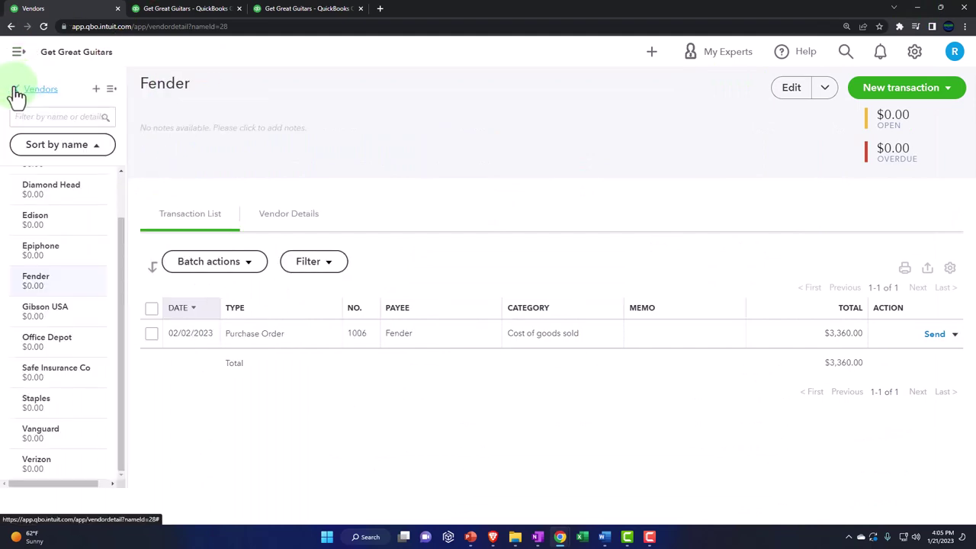
left_click(40, 90)
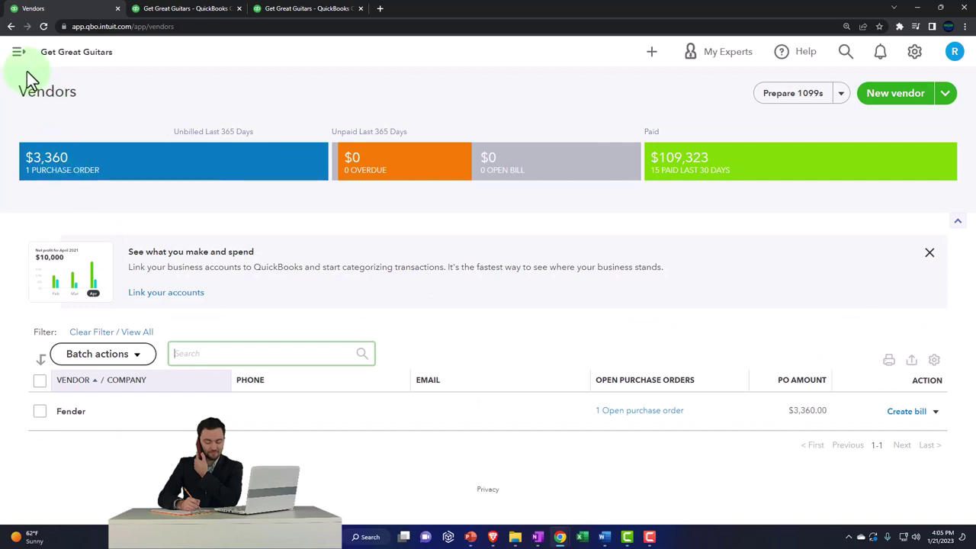
left_click(19, 54)
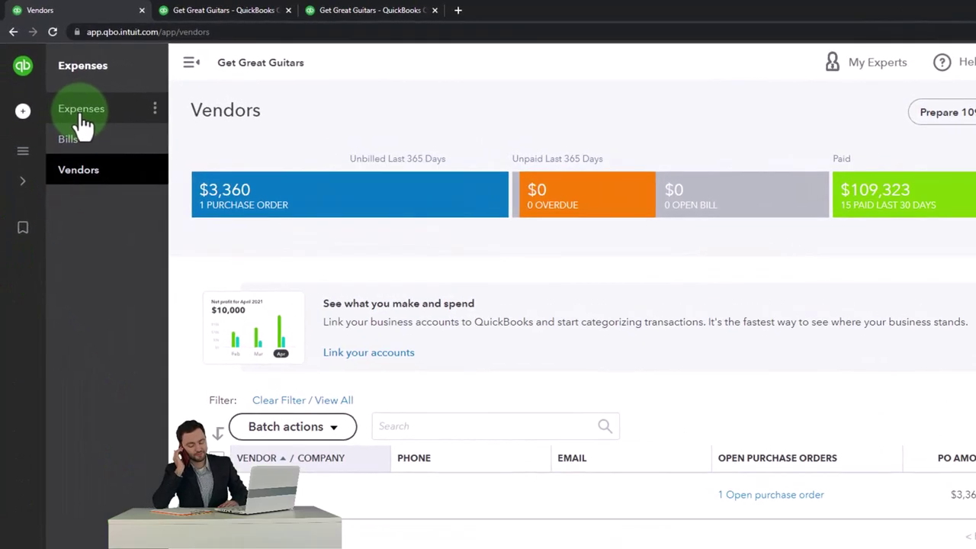
left_click(81, 114)
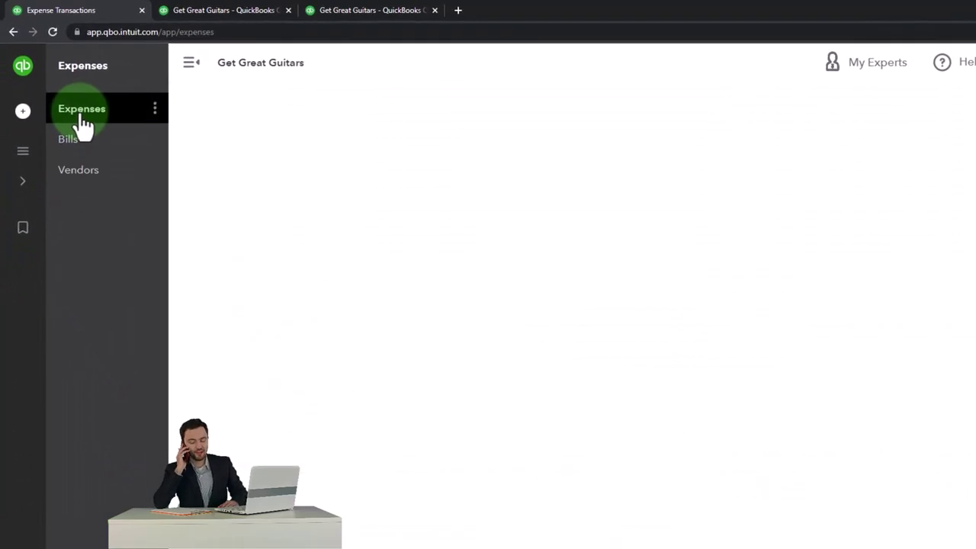
Filter expense transactions to Type Purchase order and Status Open
left_click(191, 67)
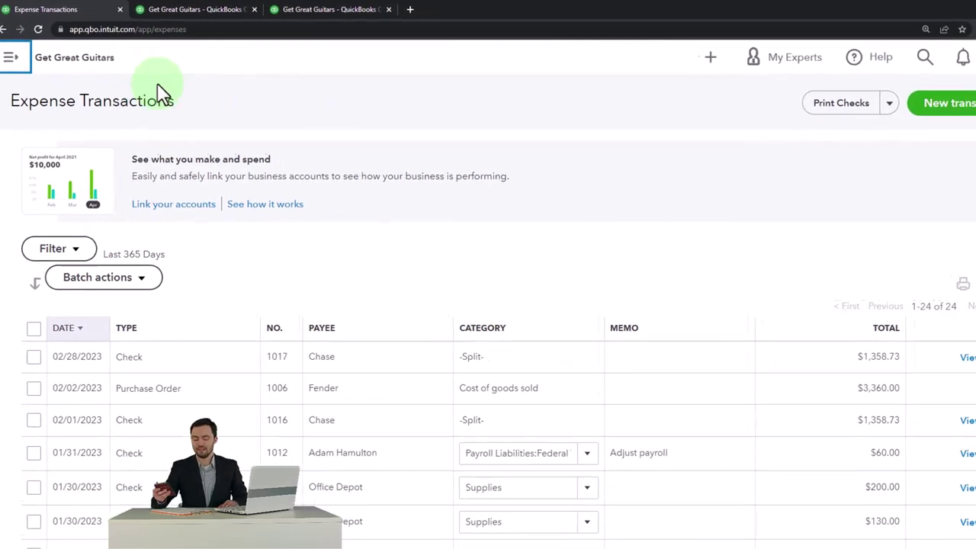
left_click(53, 235)
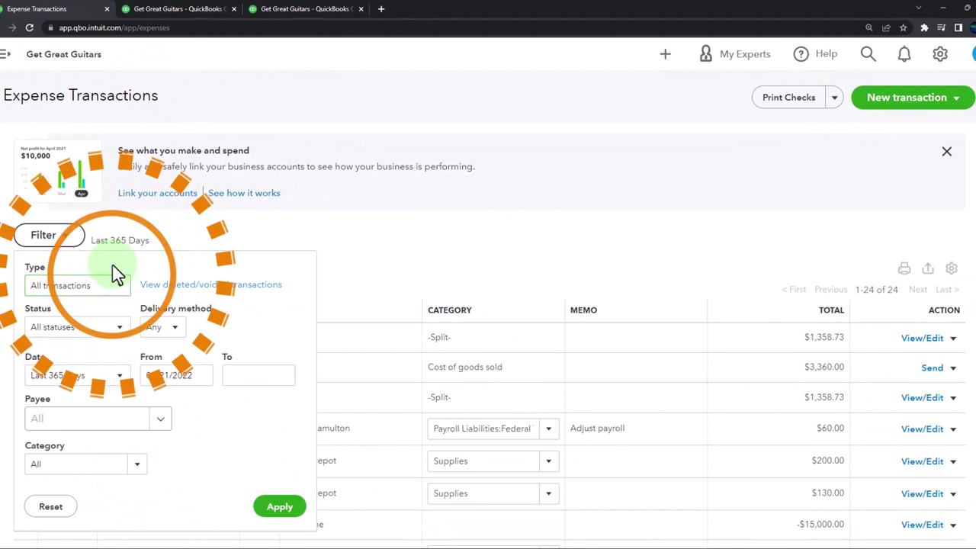
left_click(119, 288)
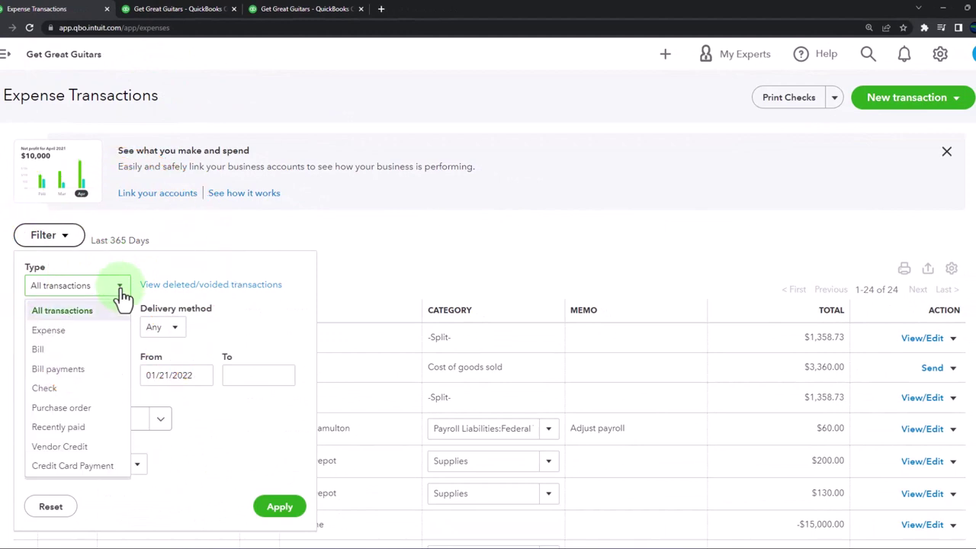
left_click(80, 407)
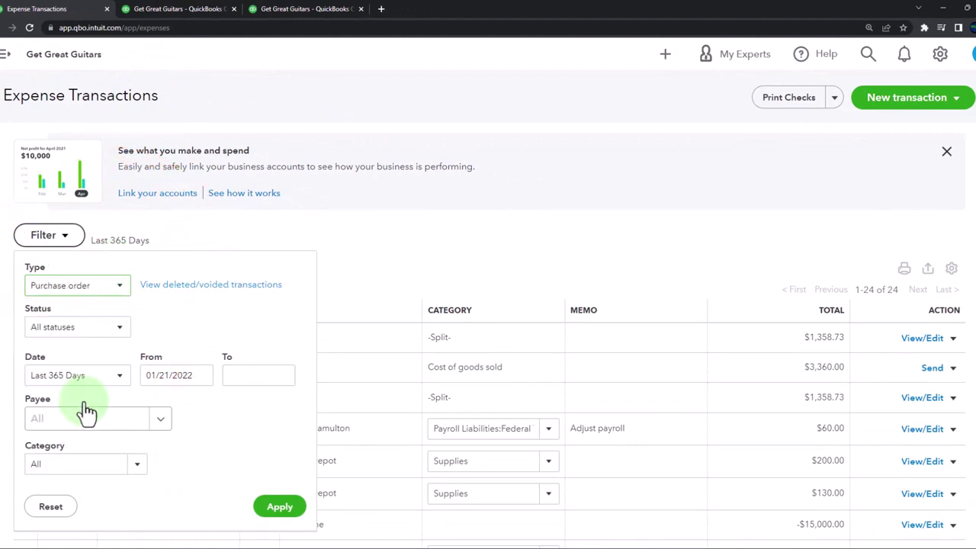
left_click(120, 331)
left_click(95, 367)
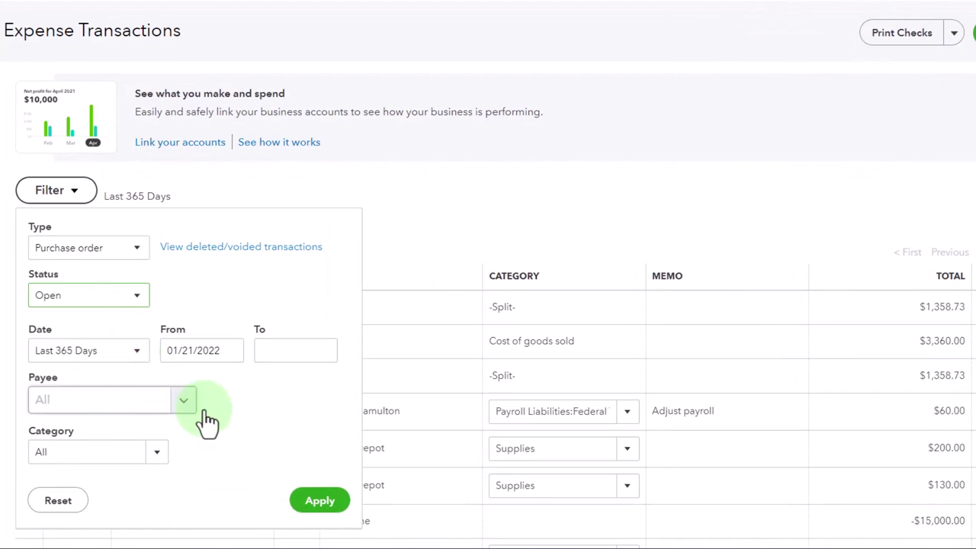
left_click(298, 494)
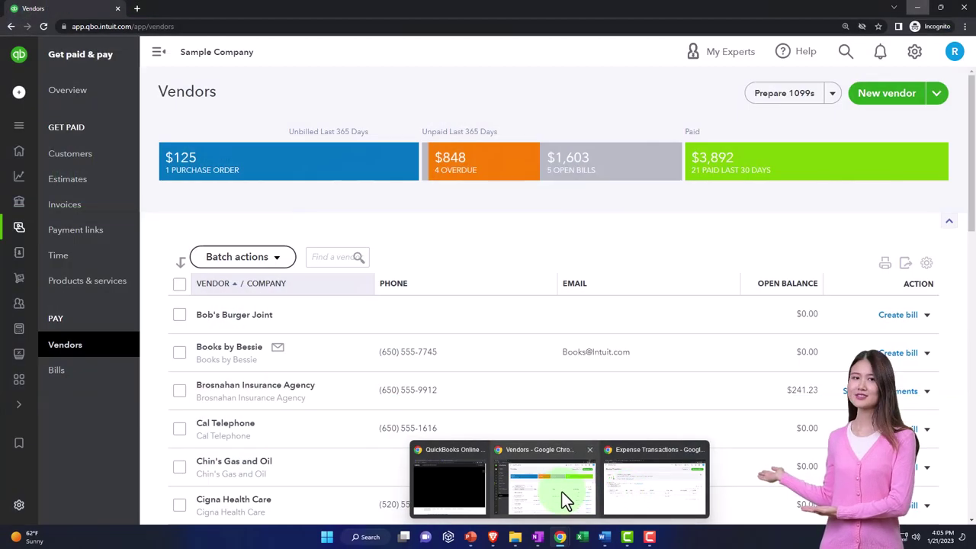
left_click(562, 492)
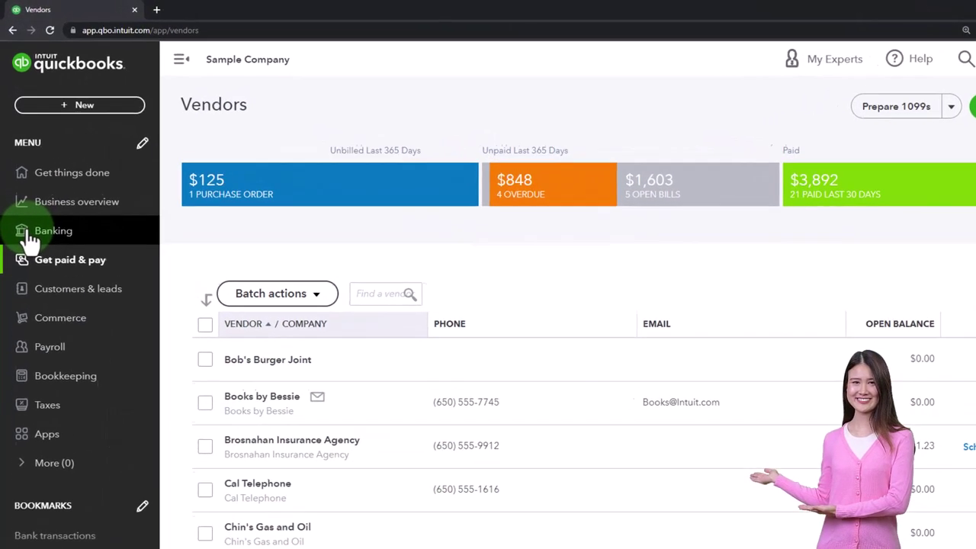
mouse_move(19, 278)
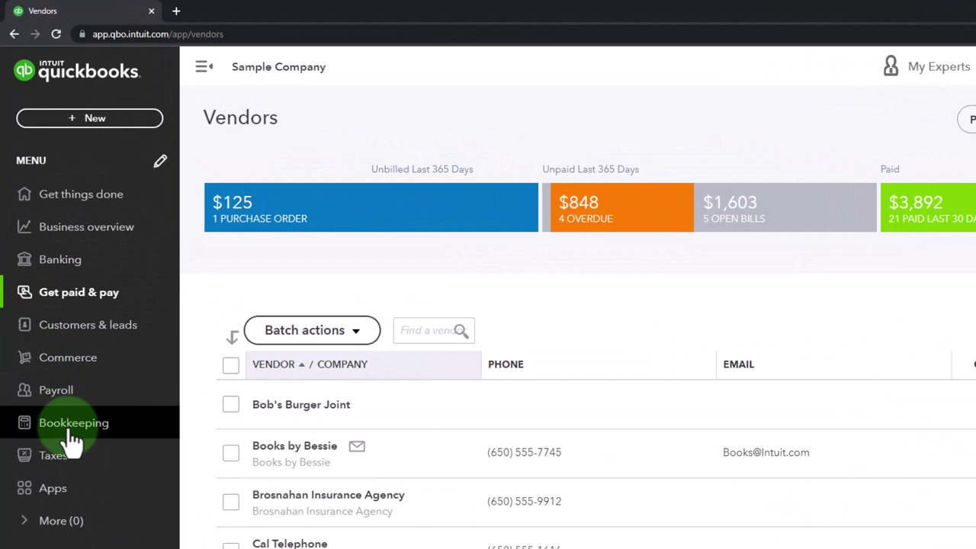
left_click(71, 434)
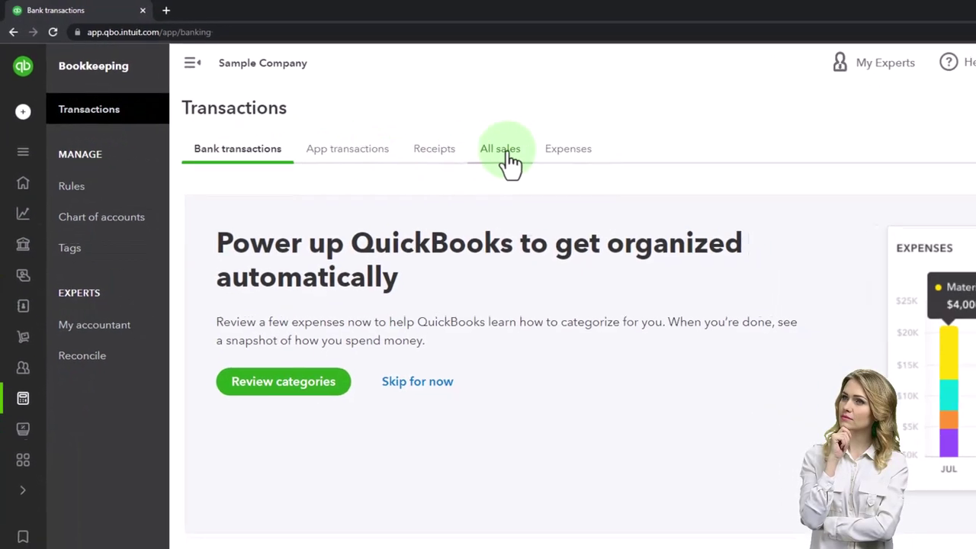
left_click(488, 133)
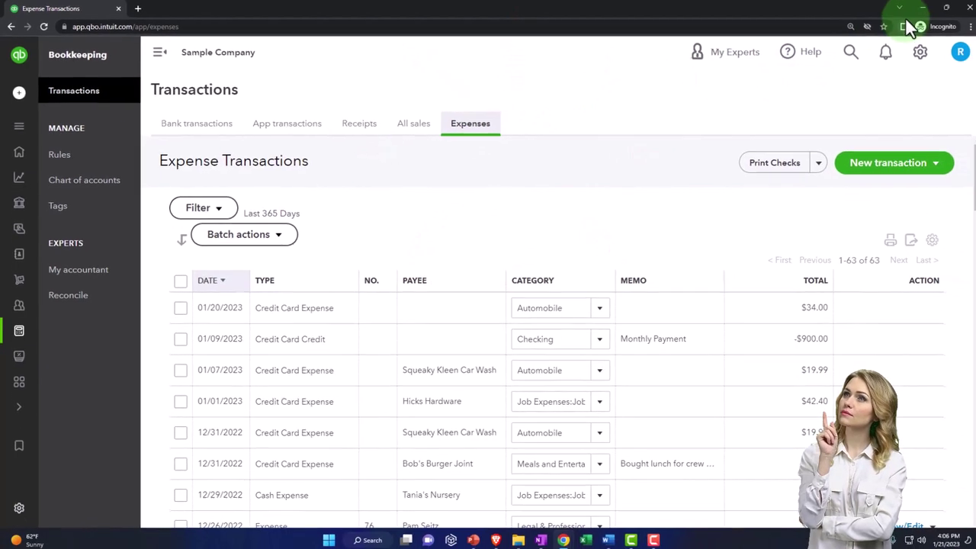
left_click(915, 9)
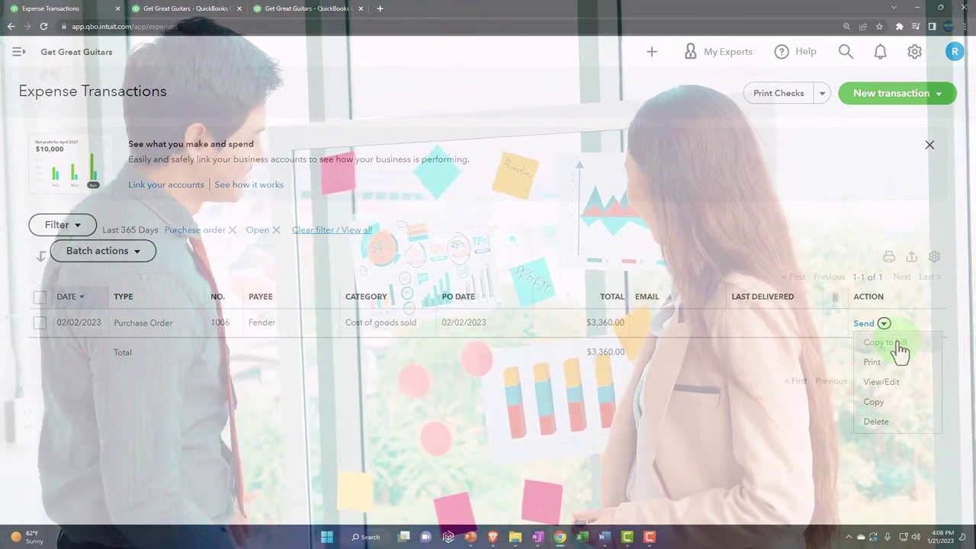
Start a new bill for vendor Fender and add purchase order 1006 to it
left_click(648, 51)
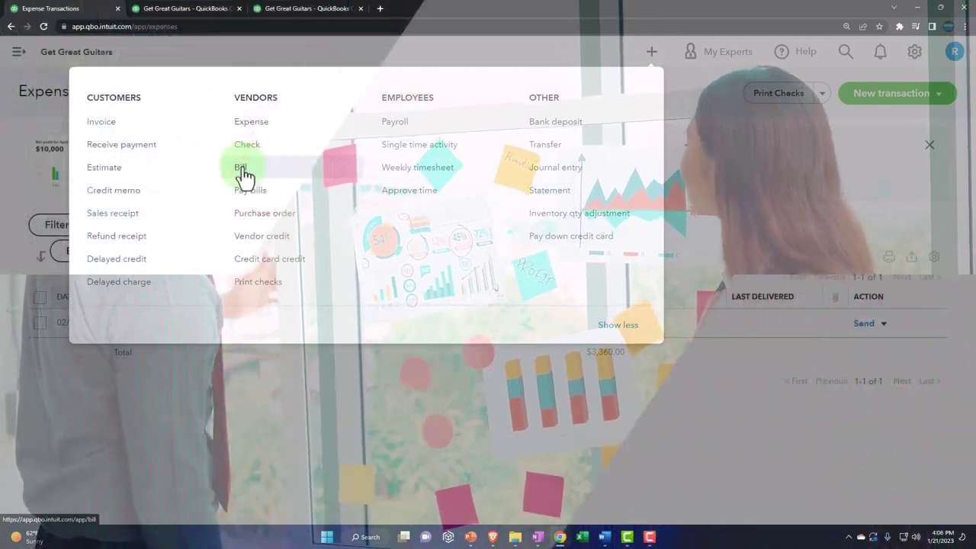
left_click(241, 167)
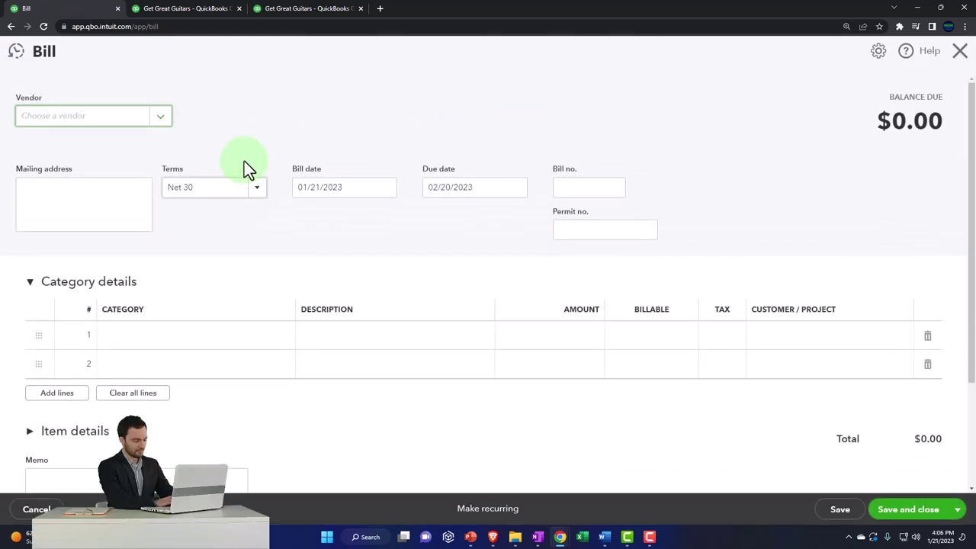
type("fe")
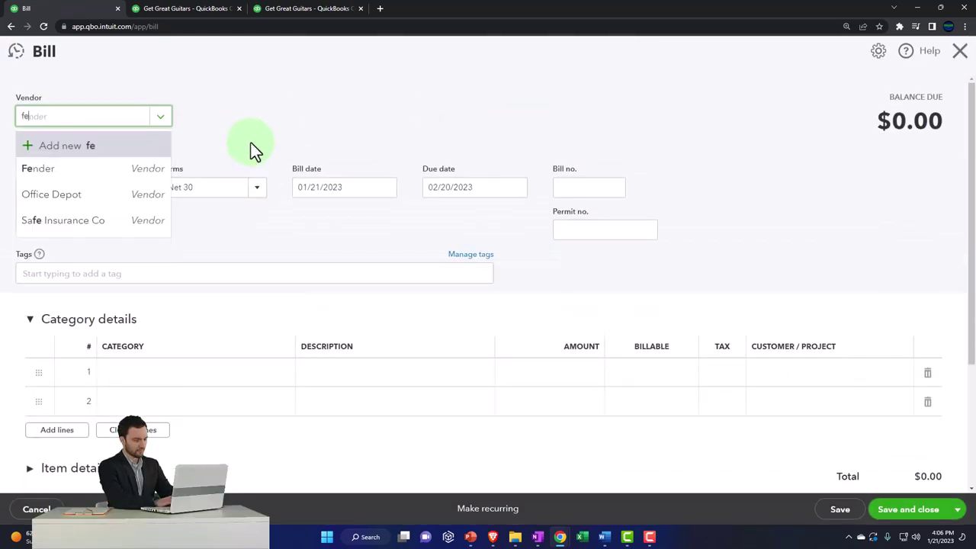
key("Down")
key("Tab")
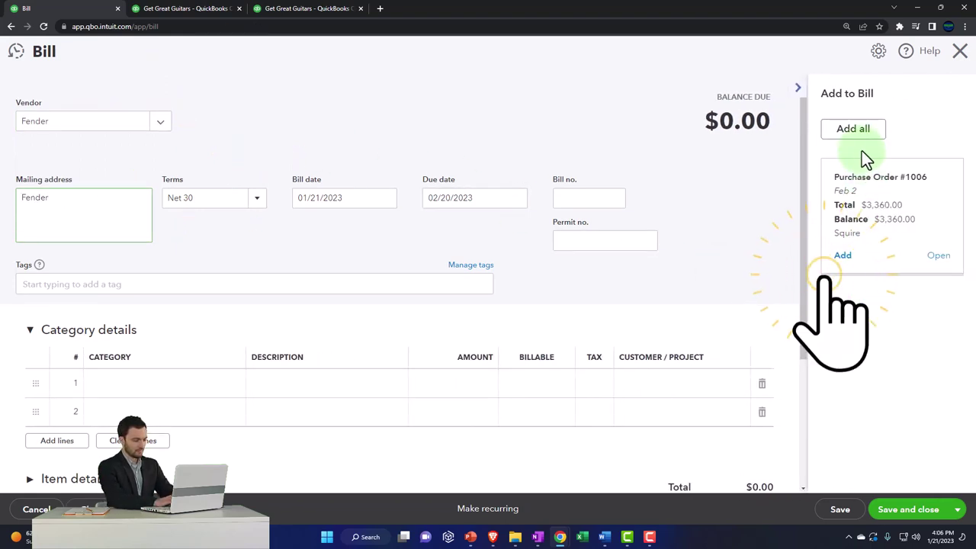
left_click(855, 131)
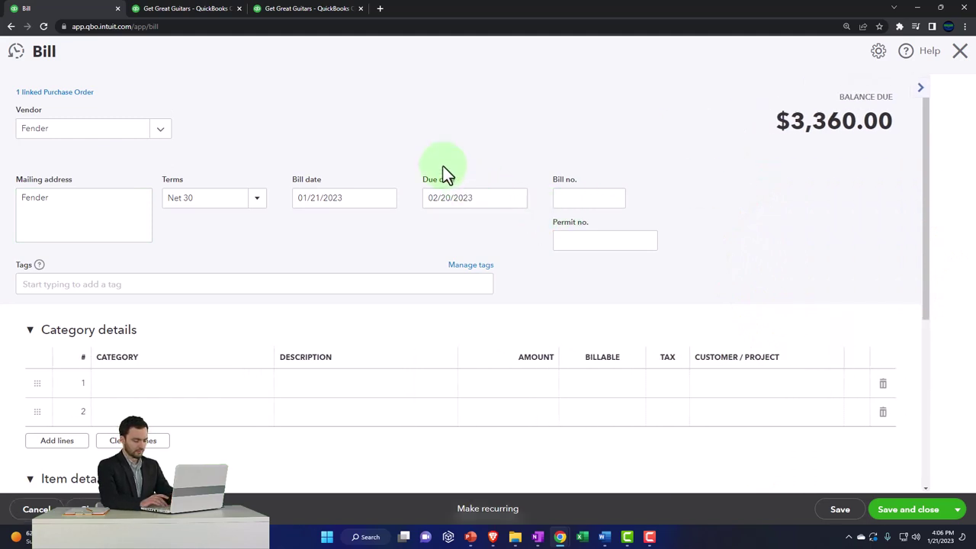
Confirm Net 30 terms, bill date 02/22/2023 and due date 03/24/2023
left_click(164, 200)
type("0222")
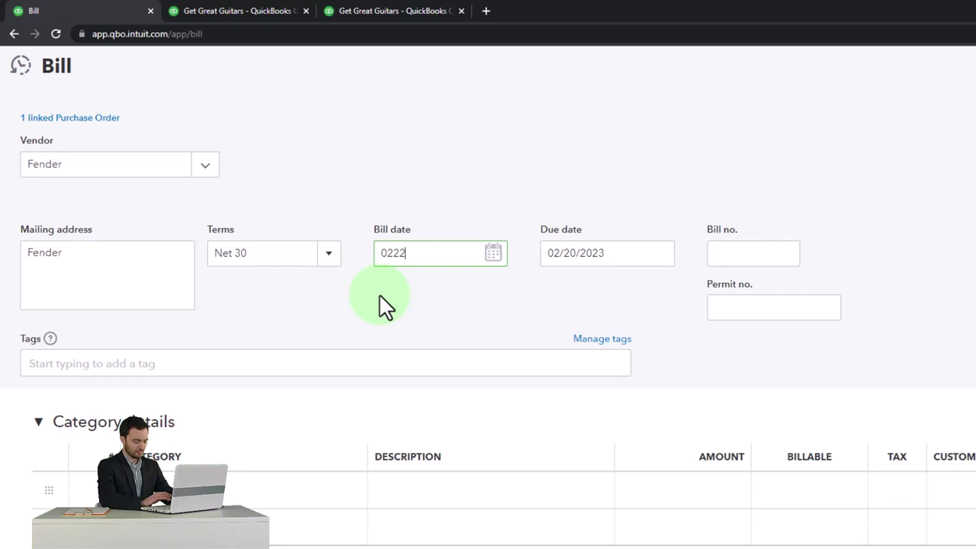
key("Tab")
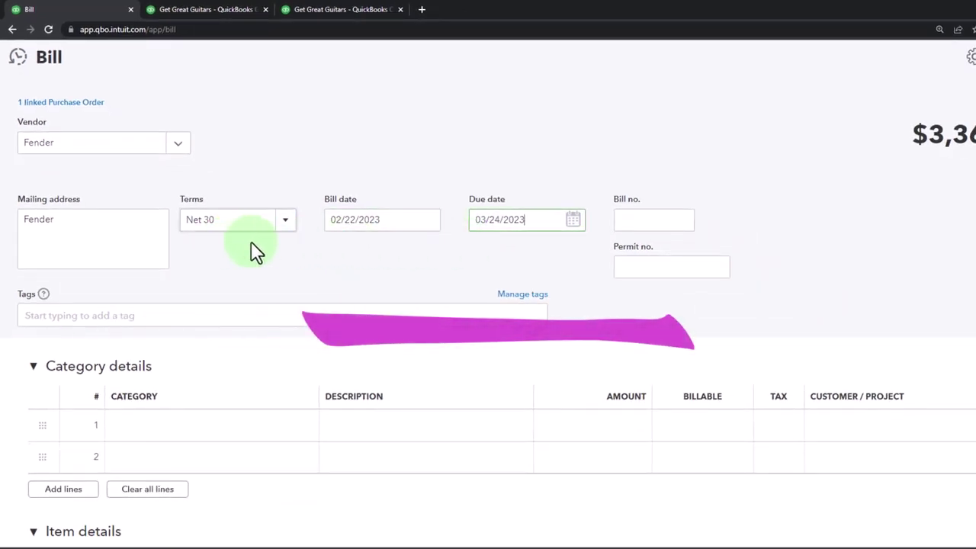
key("Tab")
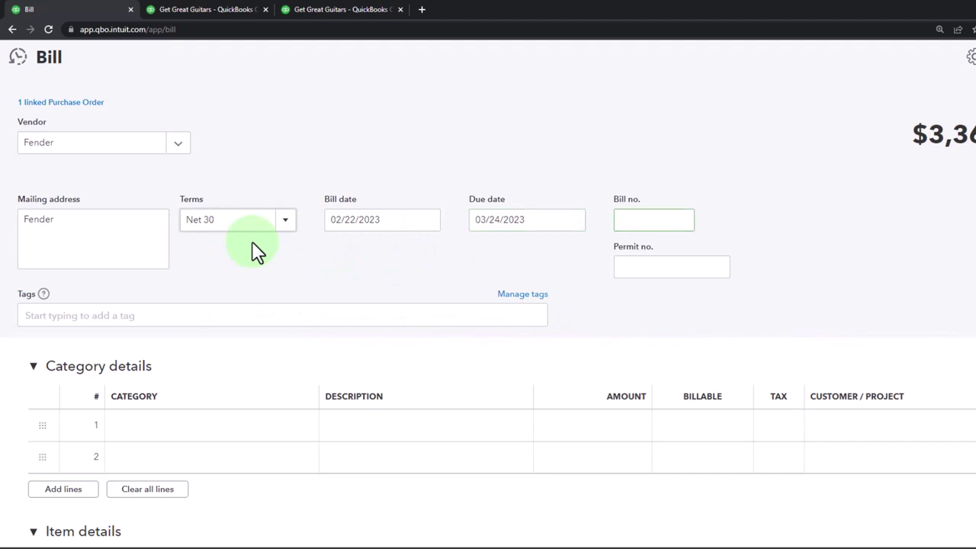
key("Tab")
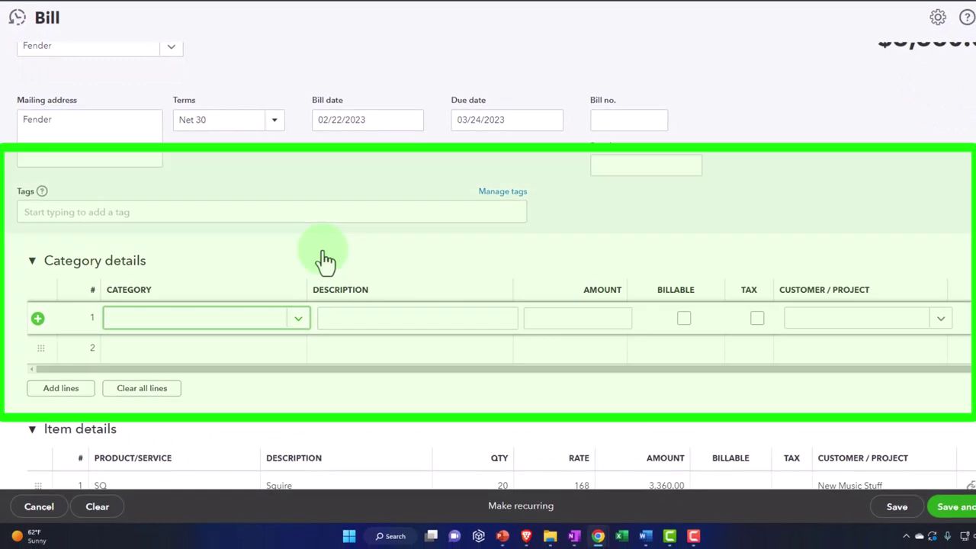
Hide the empty Category details and add SQ Squire as a second item line
scroll(324, 260, "down", 1)
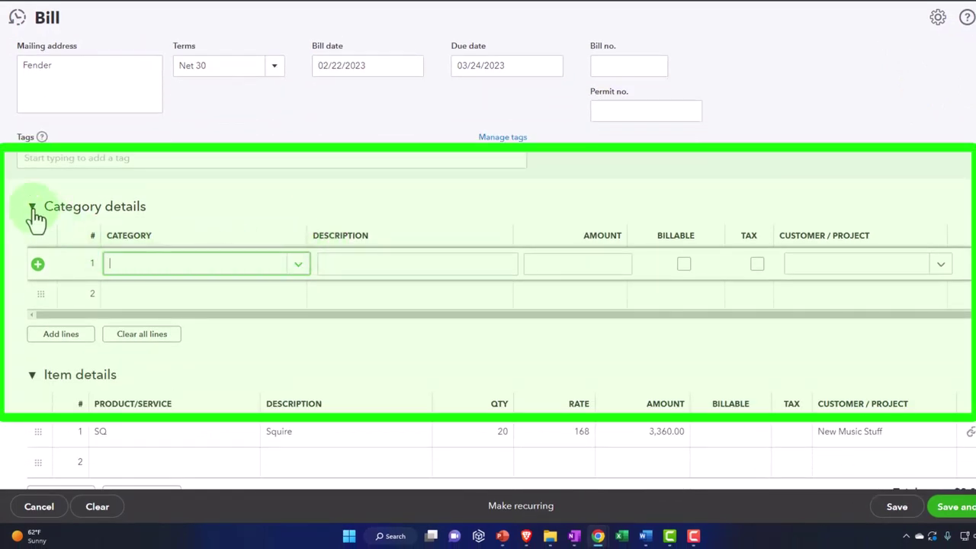
left_click(32, 207)
scroll(45, 236, "down", 1)
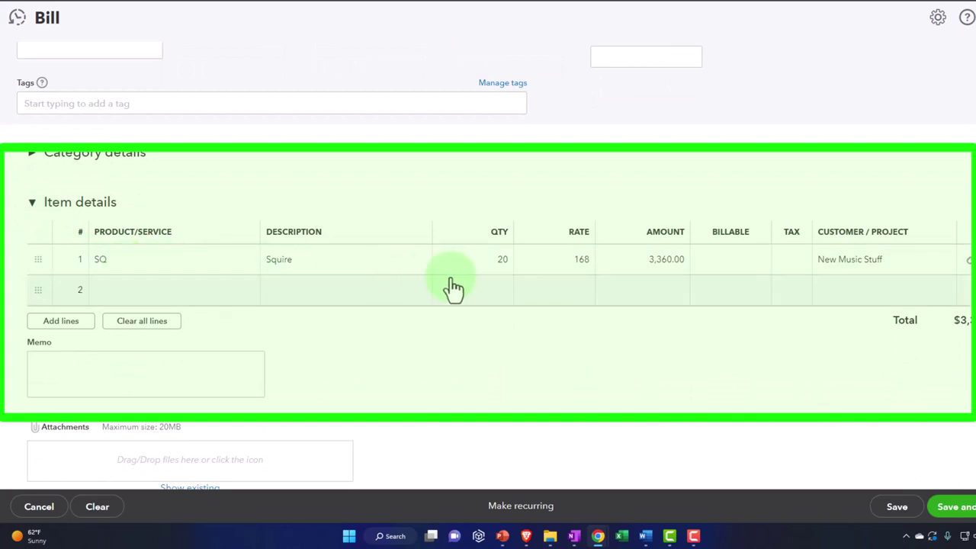
left_click(161, 290)
type("s")
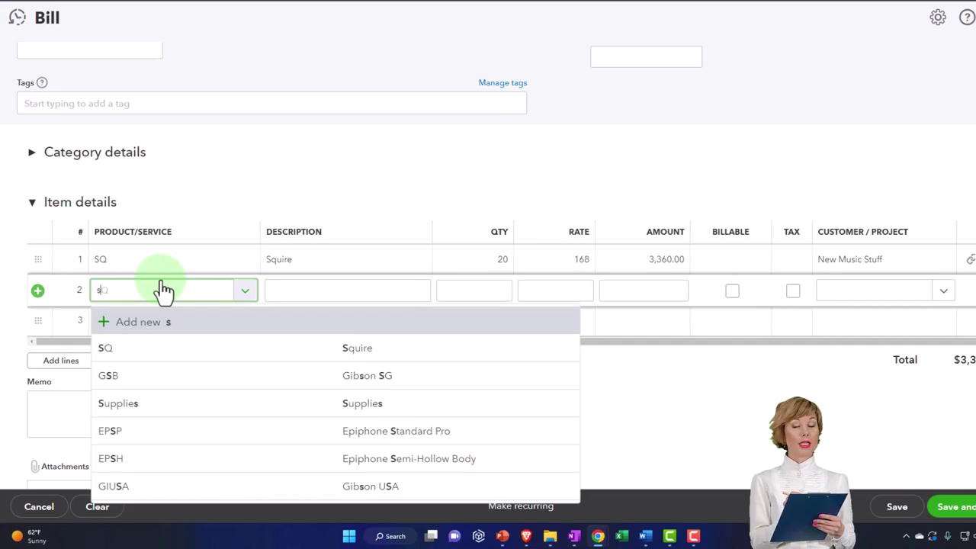
type("q")
key("Down")
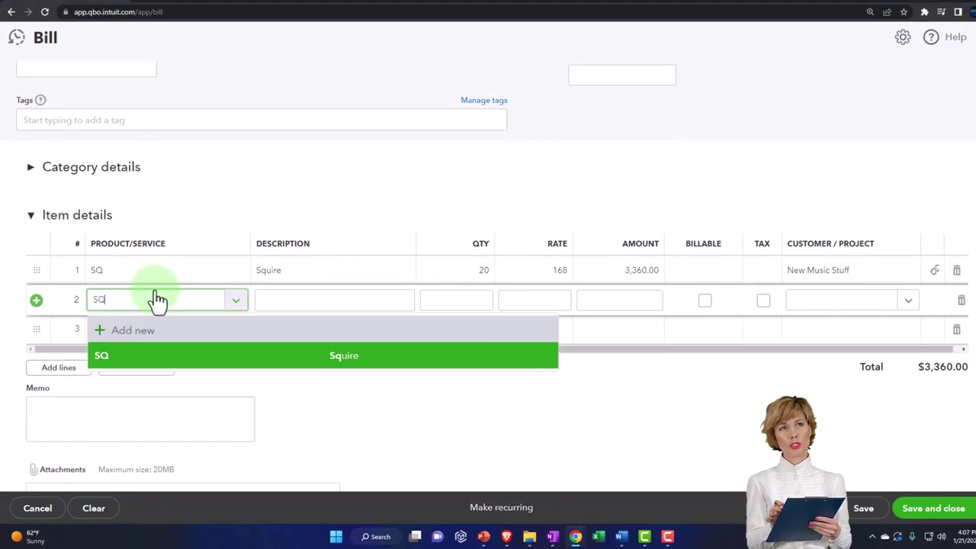
key("Return")
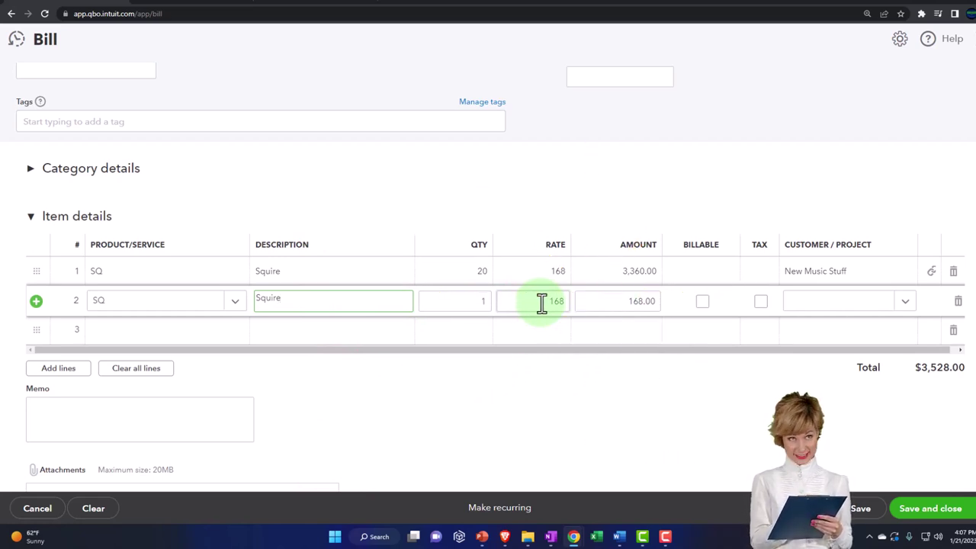
Delete the extra Squire row, leaving one line of 20 at $168 totalling $3,360.00
left_click(957, 302)
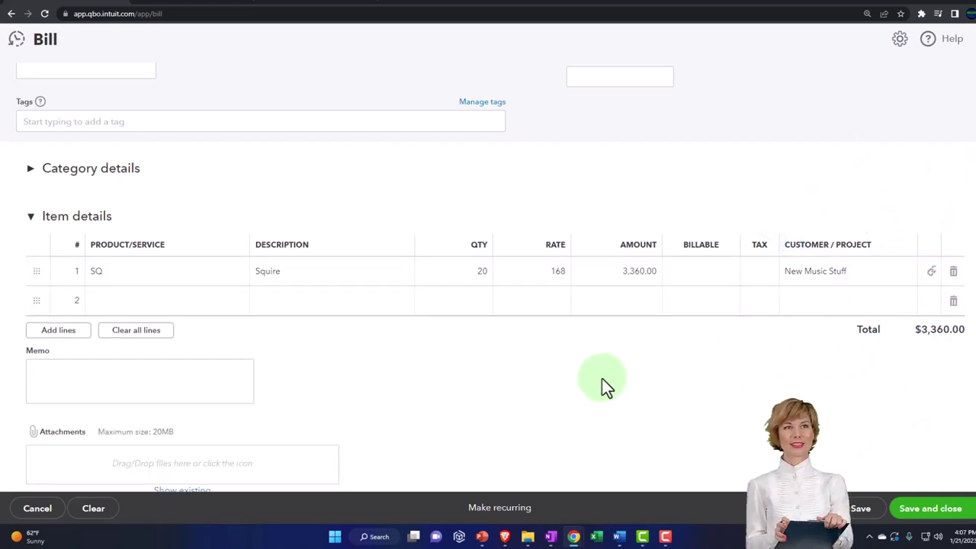
scroll(602, 379, "down", 1)
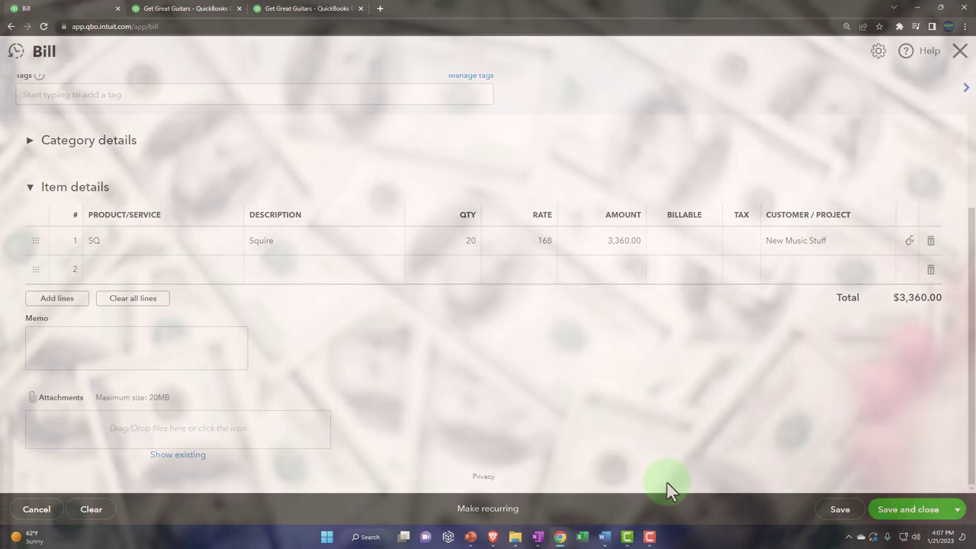
scroll(257, 305, "up", 1)
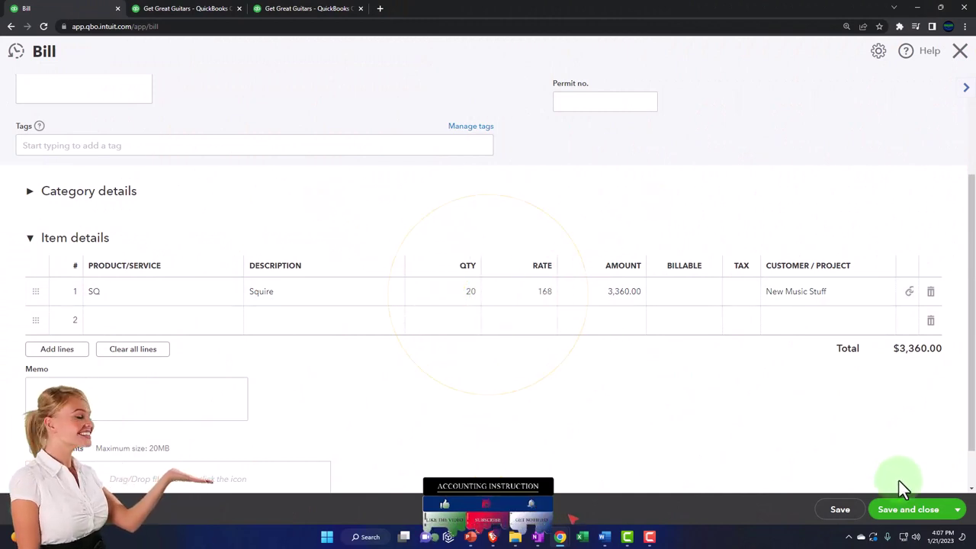
Save and close the Fender bill, then rerun the Balance Sheet to include it
left_click(907, 511)
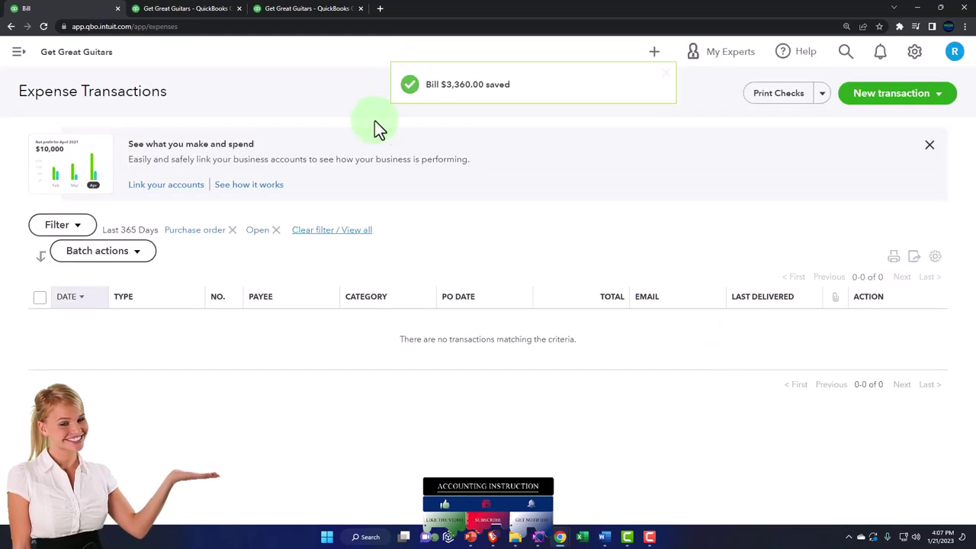
left_click(192, 12)
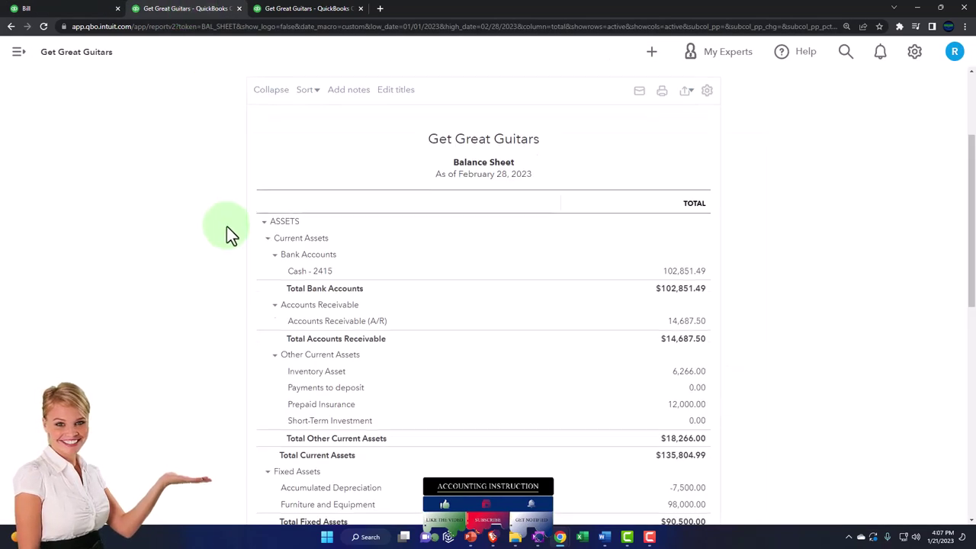
scroll(227, 225, "up", 2)
left_click(565, 200)
scroll(505, 275, "down", 2)
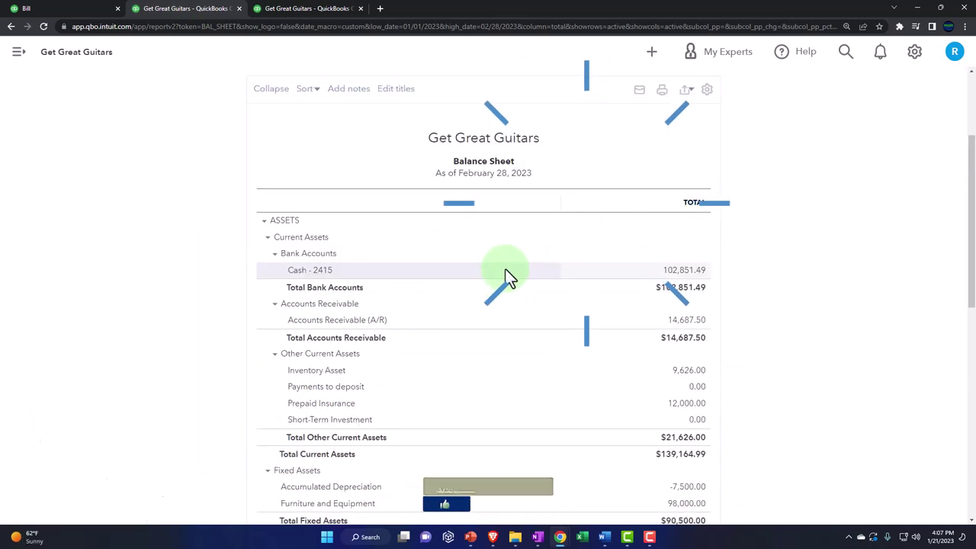
key("ctrl+plus")
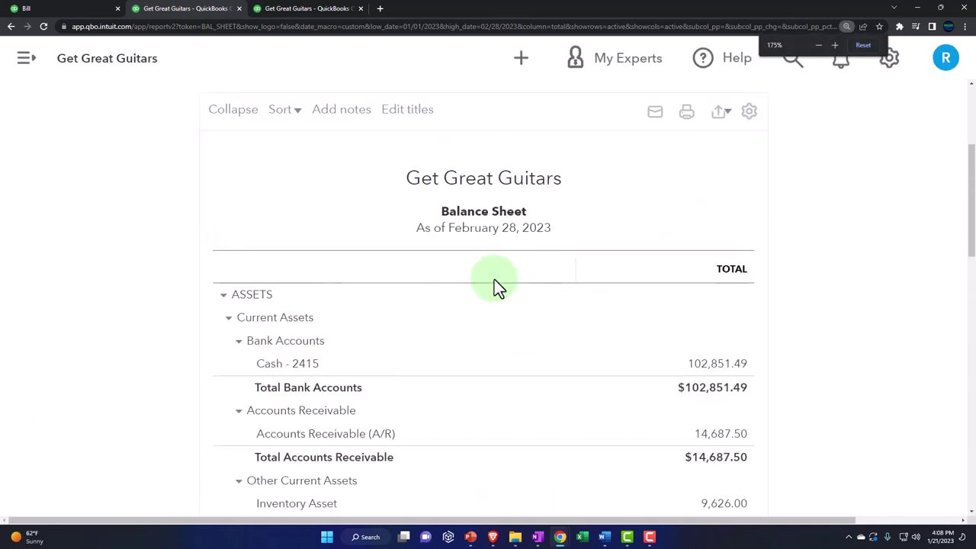
scroll(494, 279, "down", 1)
scroll(494, 279, "down", 1)
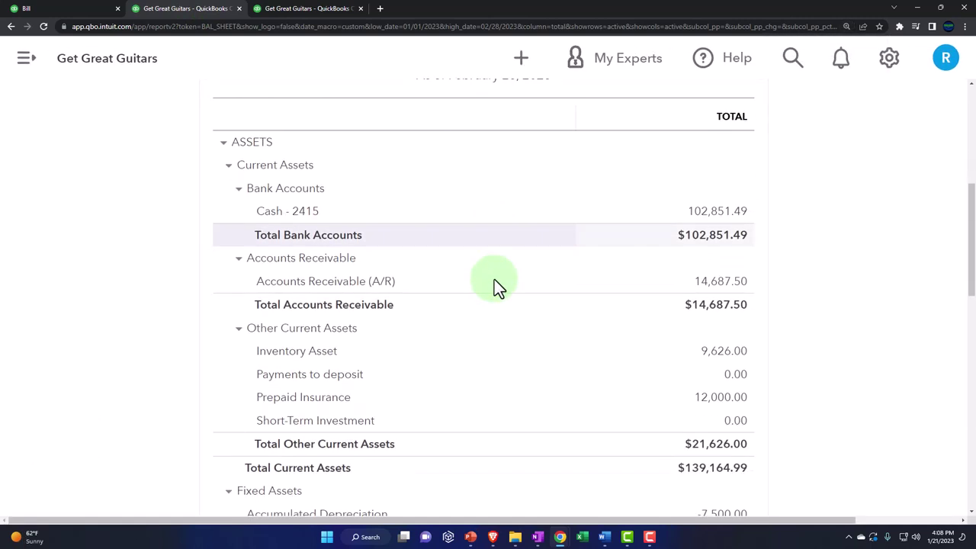
scroll(493, 279, "down", 2)
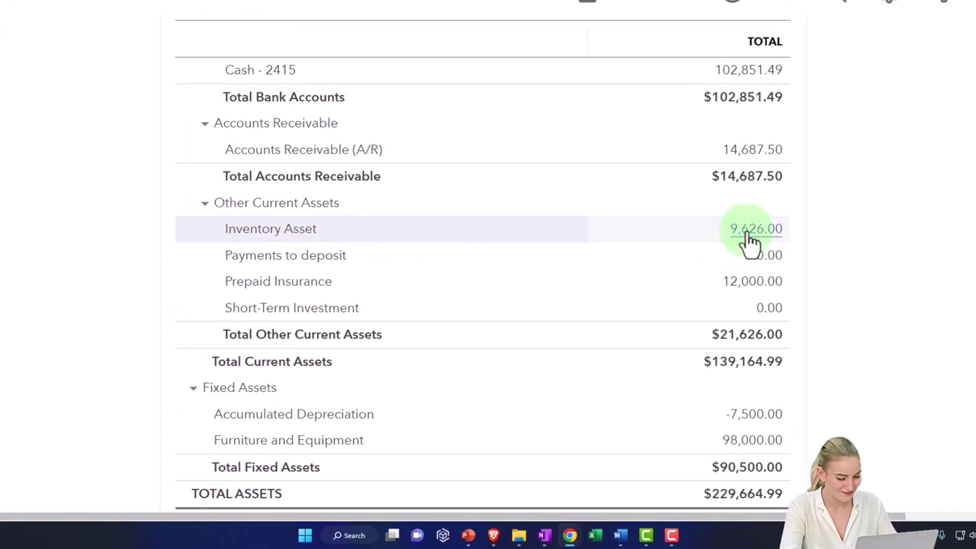
Drill into the $9,626.00 Inventory Asset and view the Fender bill listed there
left_click(751, 232)
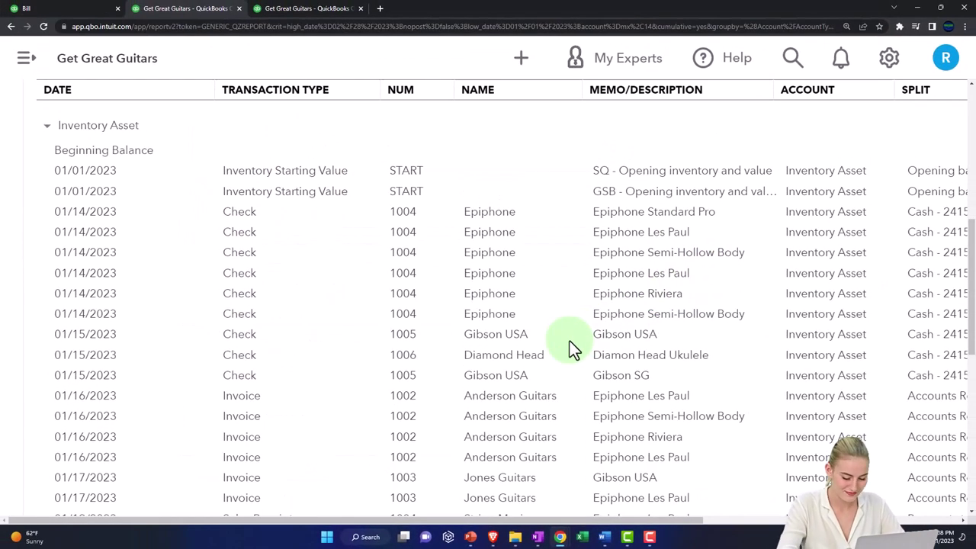
key("ctrl+minus")
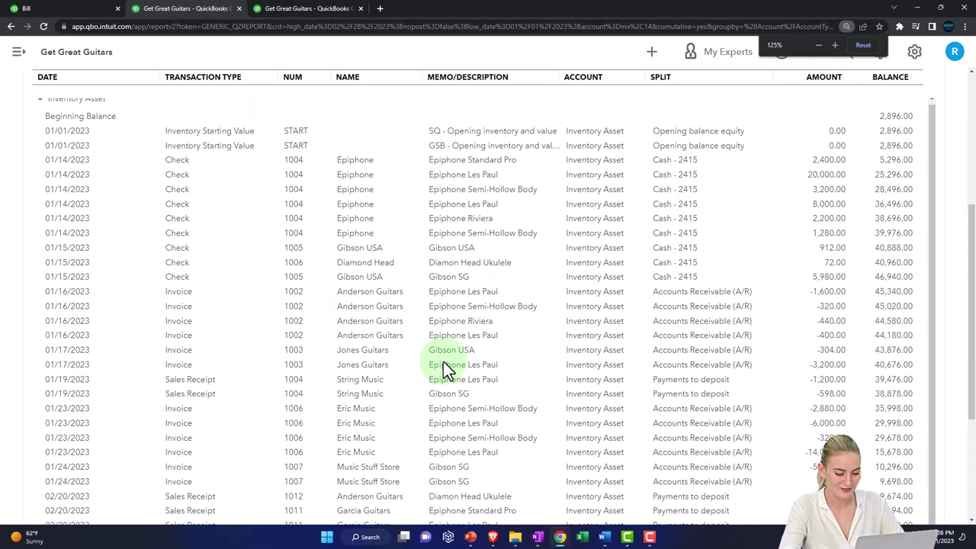
scroll(439, 366, "down", 3)
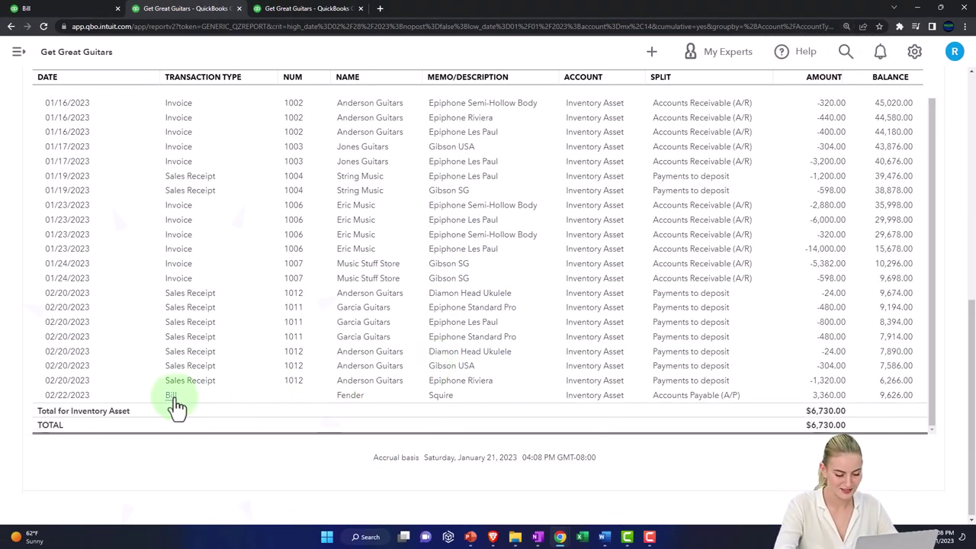
left_click(825, 395)
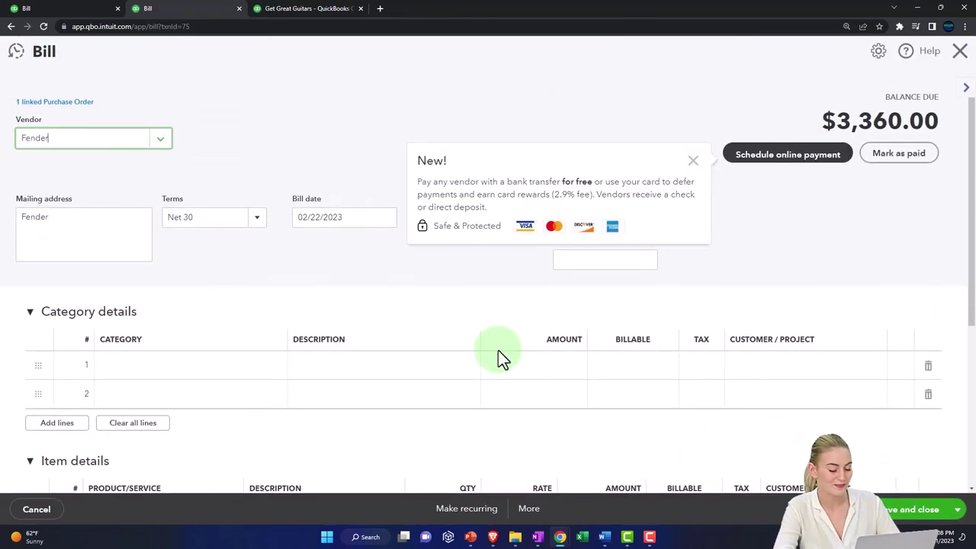
left_click(959, 51)
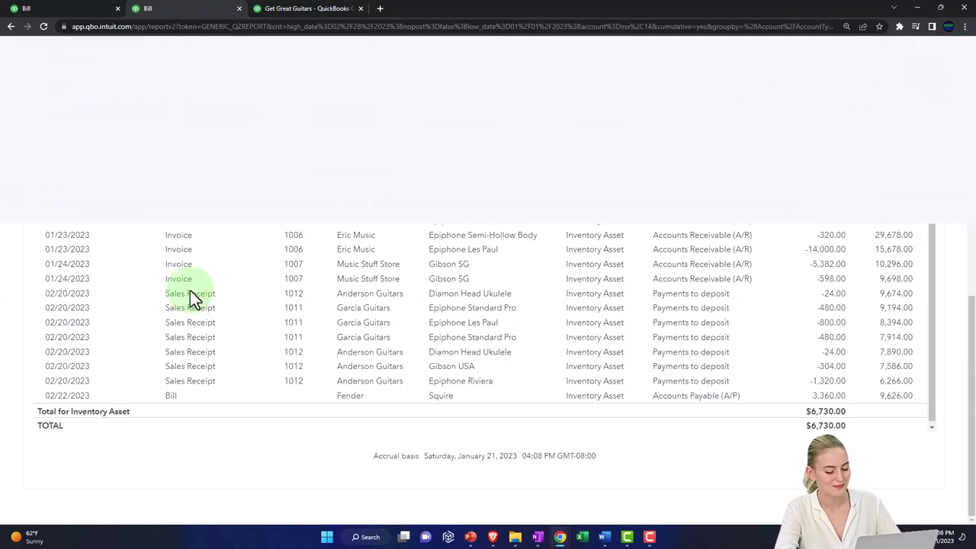
scroll(14, 300, "up", 10)
scroll(17, 287, "up", 3)
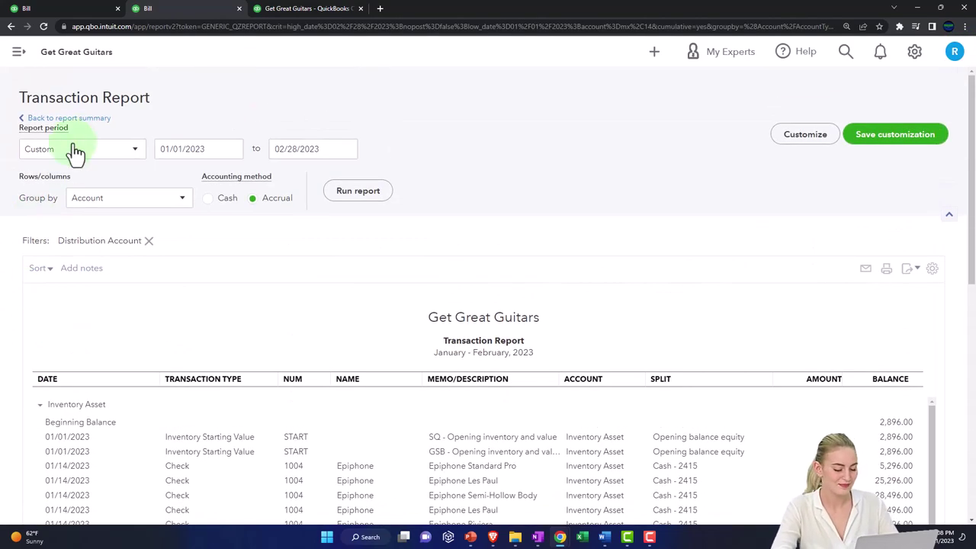
Check that the Accounts Payable detail lists the $3,360.00 Fender bill, then return to the summary
left_click(76, 116)
scroll(309, 305, "down", 4)
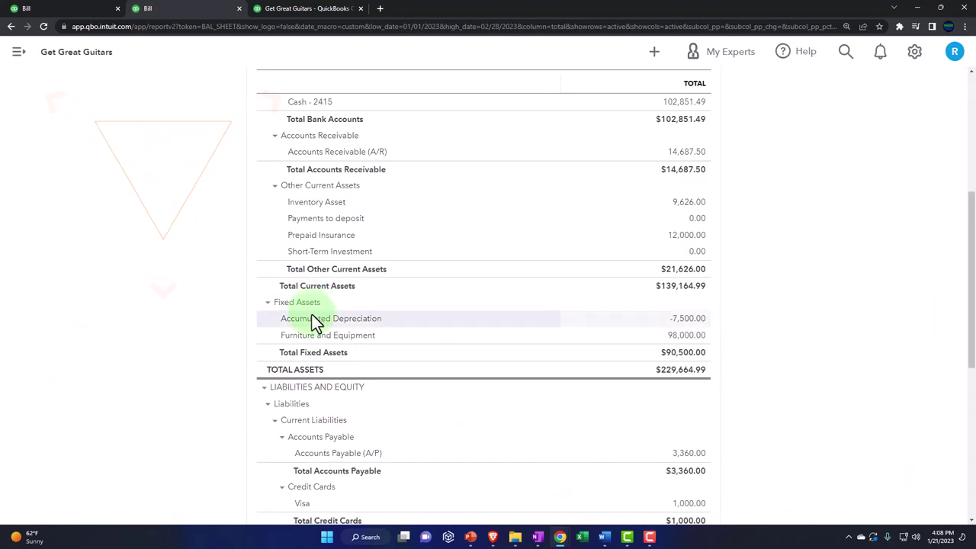
scroll(311, 313, "down", 2)
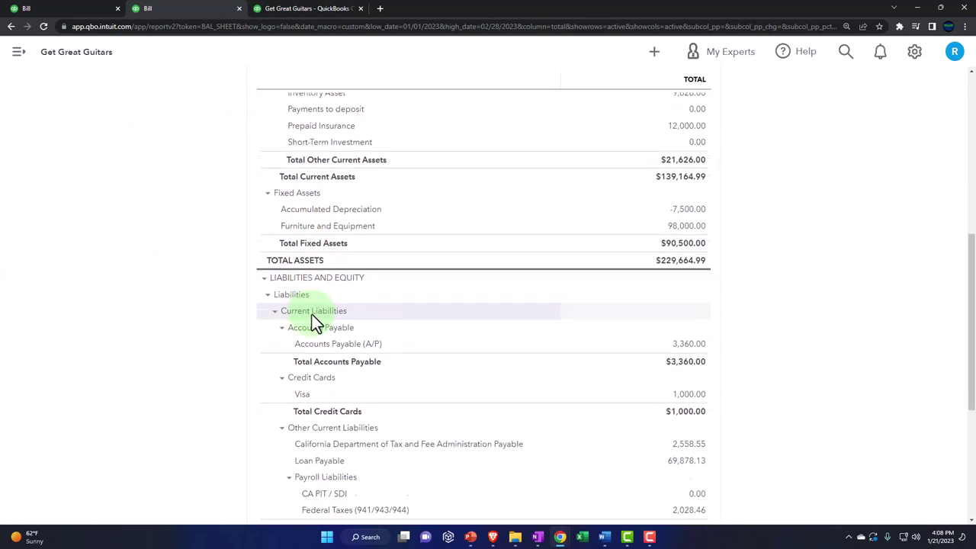
left_click(690, 301)
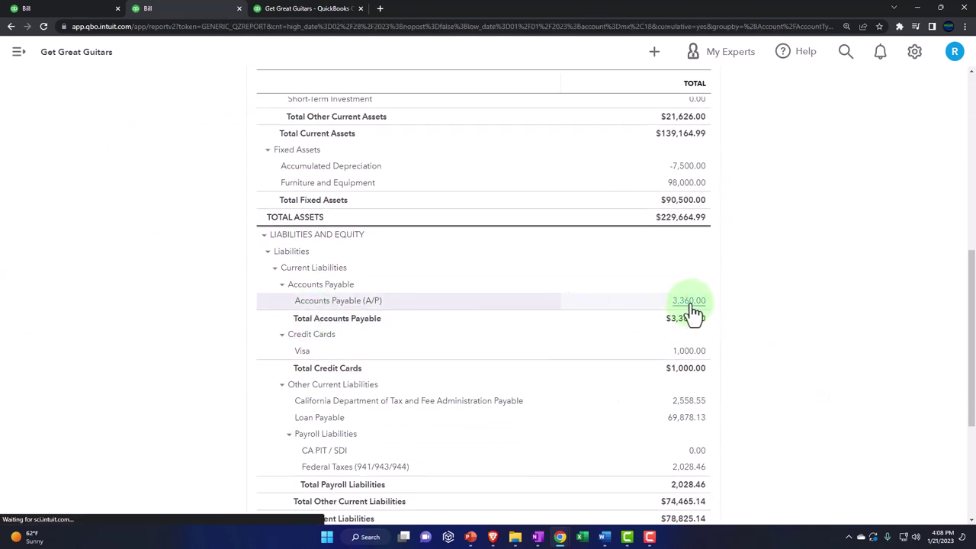
scroll(689, 303, "down", 1)
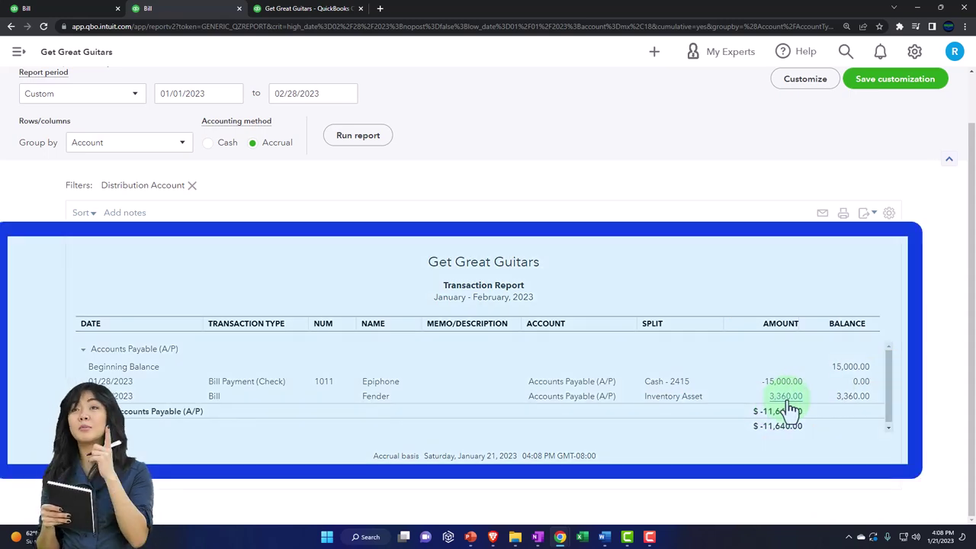
scroll(159, 428, "up", 2)
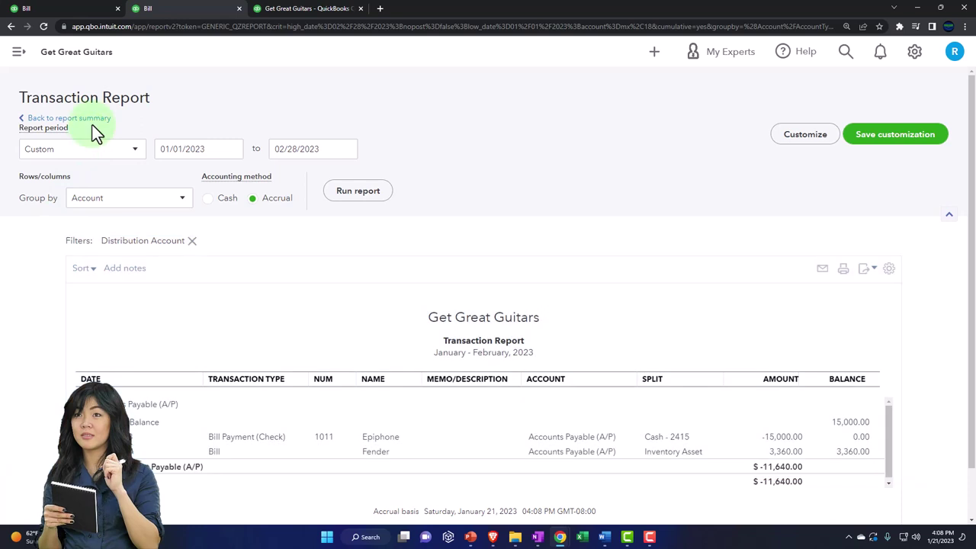
left_click(90, 120)
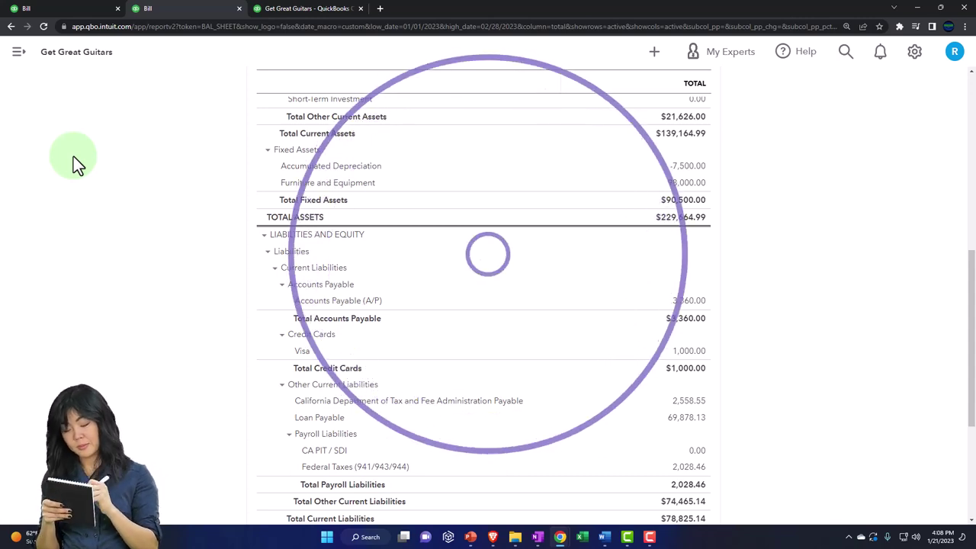
Go to the Reports overview with the navigation hidden and scroll to the payables reports
right_click(289, 13)
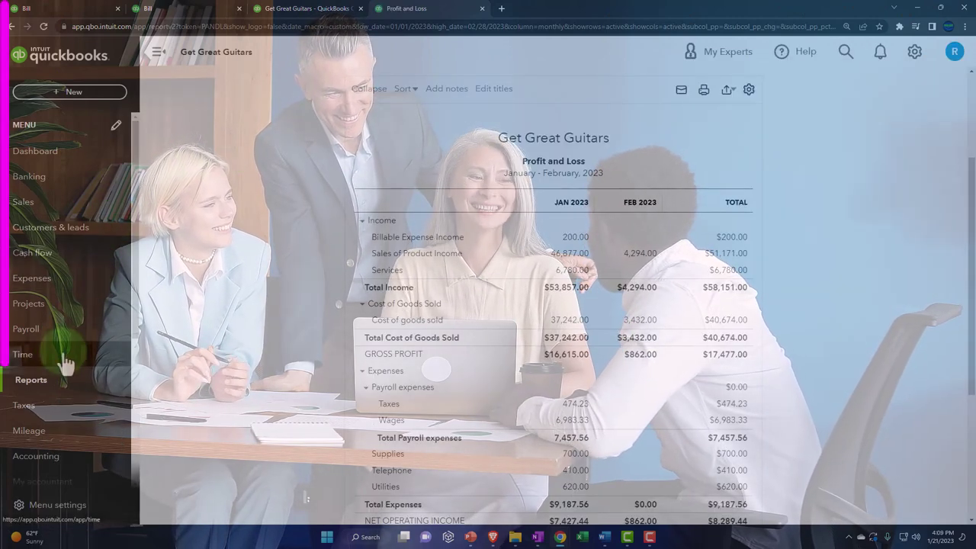
left_click(40, 385)
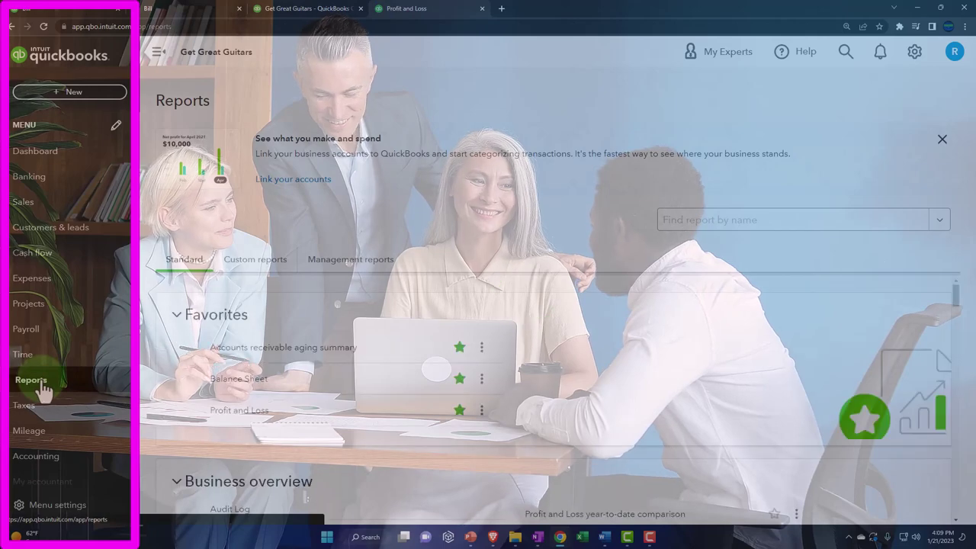
left_click(157, 51)
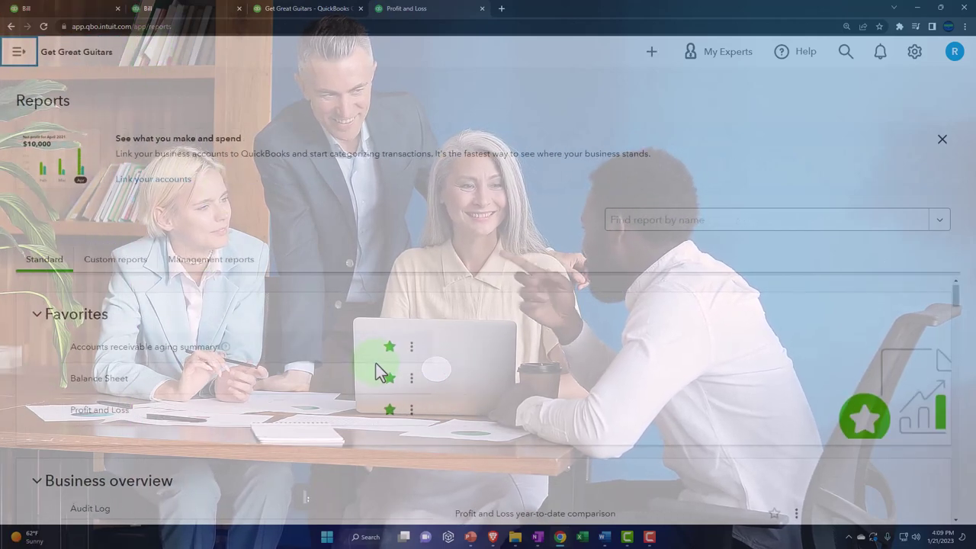
scroll(377, 363, "down", 2)
scroll(377, 364, "down", 3)
scroll(376, 363, "down", 2)
scroll(377, 364, "down", 2)
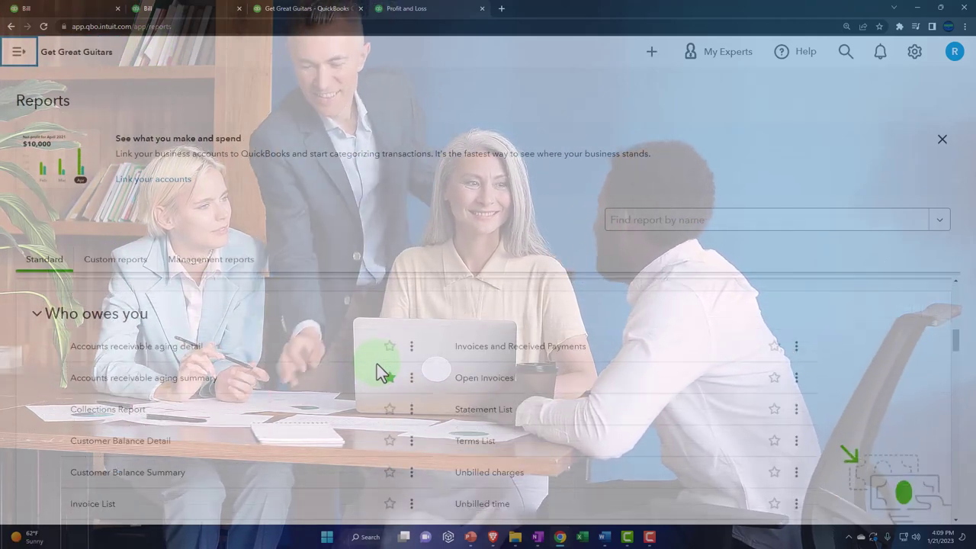
scroll(376, 363, "down", 3)
scroll(377, 364, "down", 2)
scroll(376, 363, "down", 2)
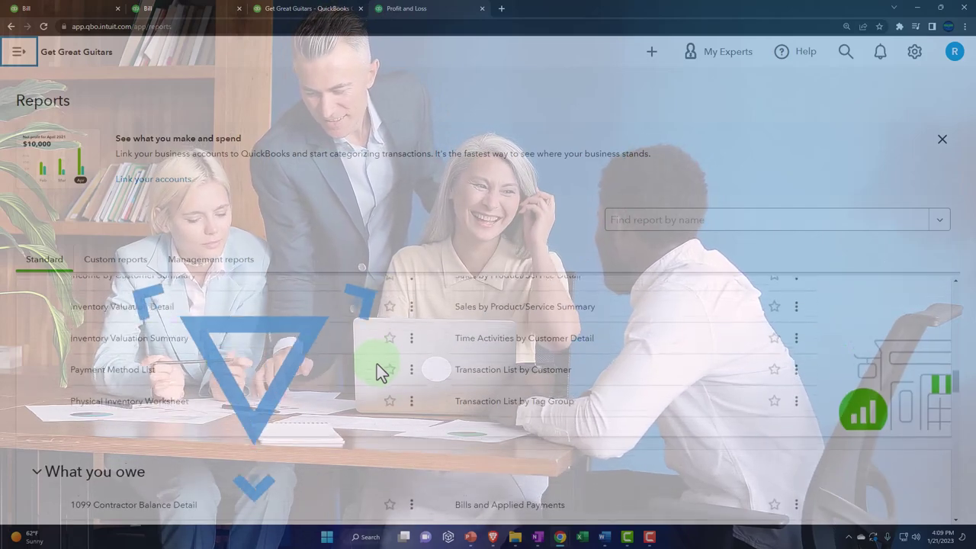
scroll(377, 363, "down", 2)
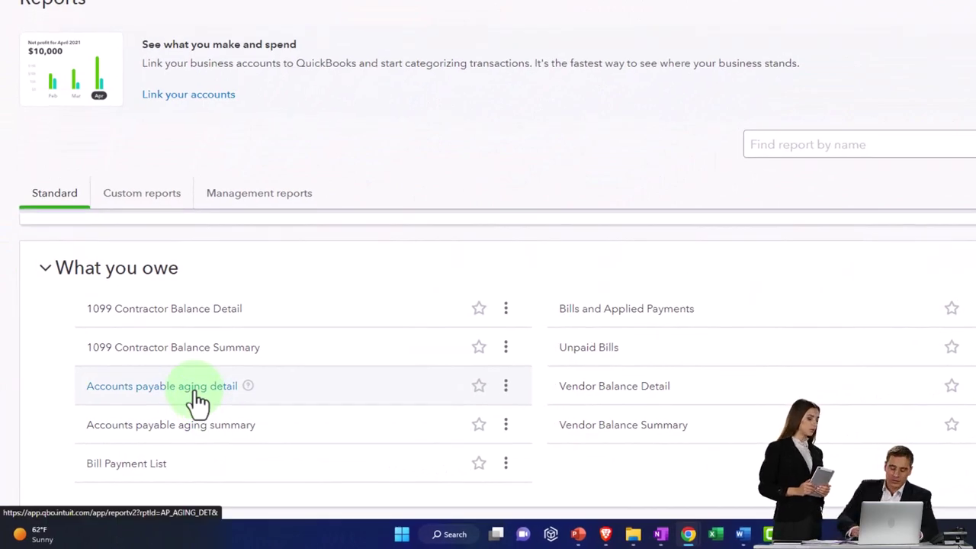
Run the A/P Aging Summary as of 02/28/2023, then compare against the Balance Sheet
left_click(187, 429)
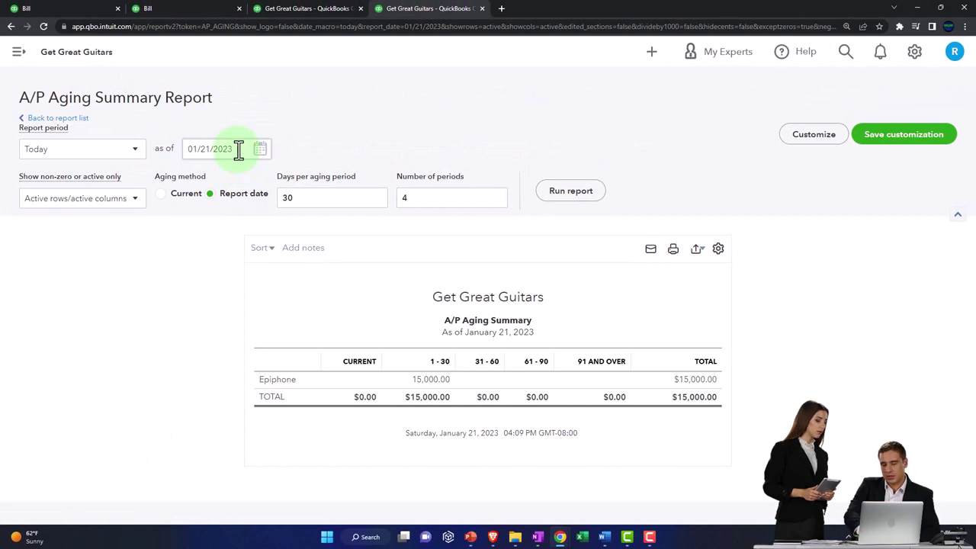
type("0228")
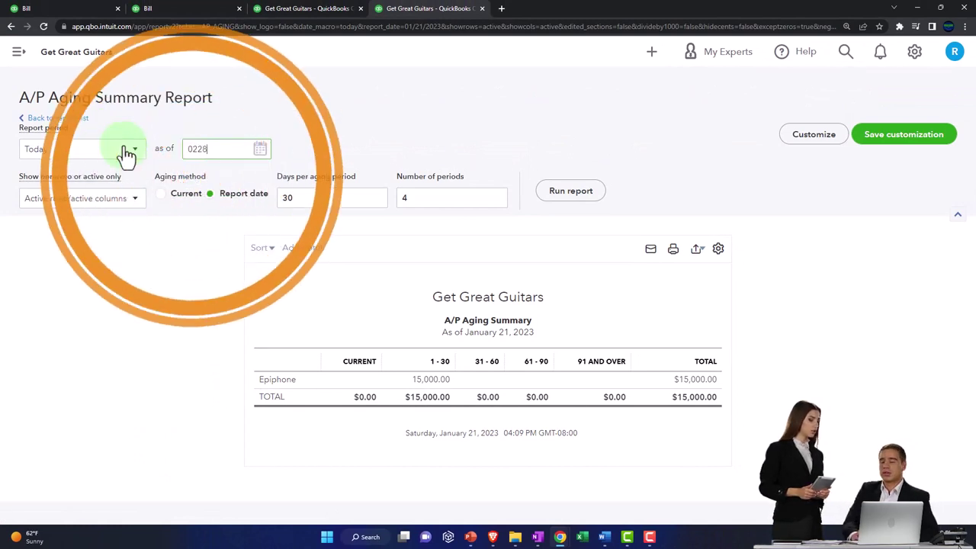
type("23")
left_click(572, 191)
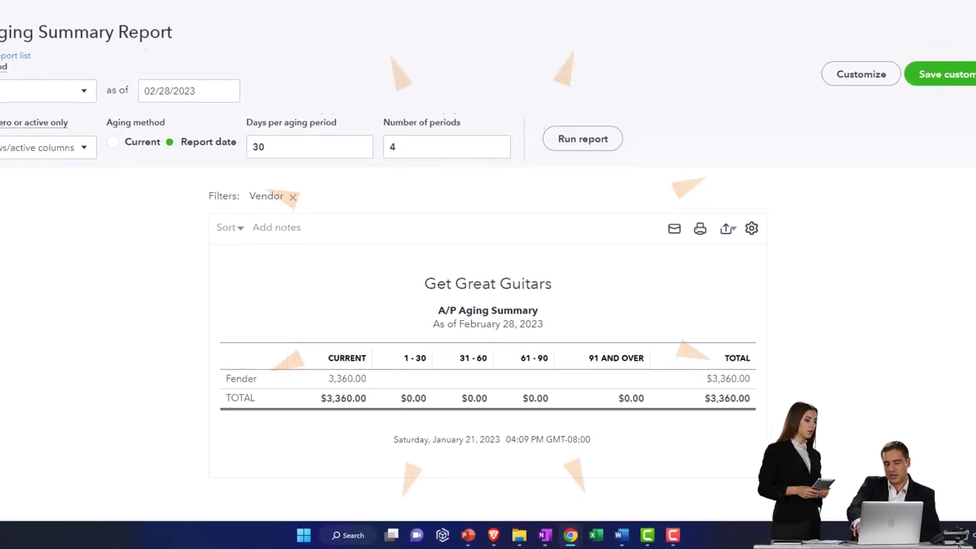
left_click(218, 7)
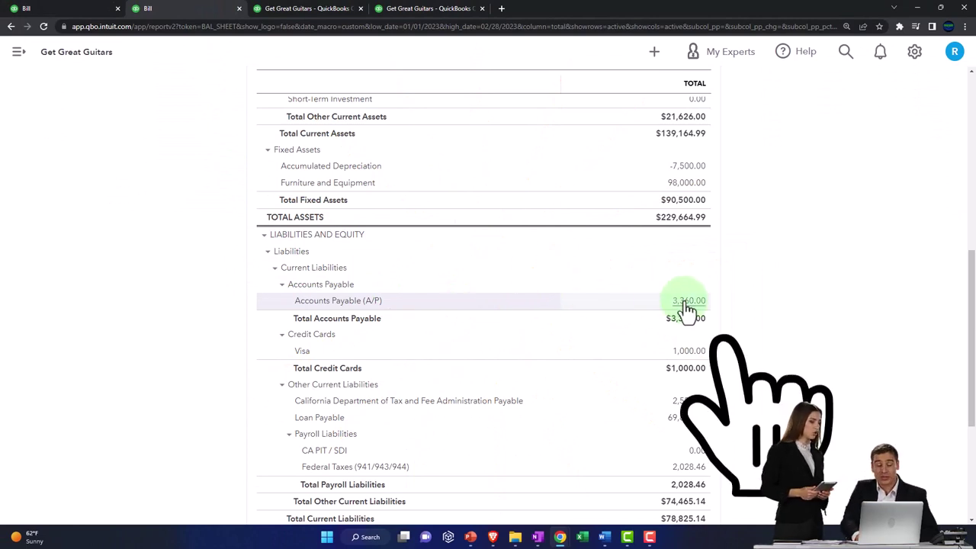
Filter the expense transactions to closed purchase orders
left_click(78, 10)
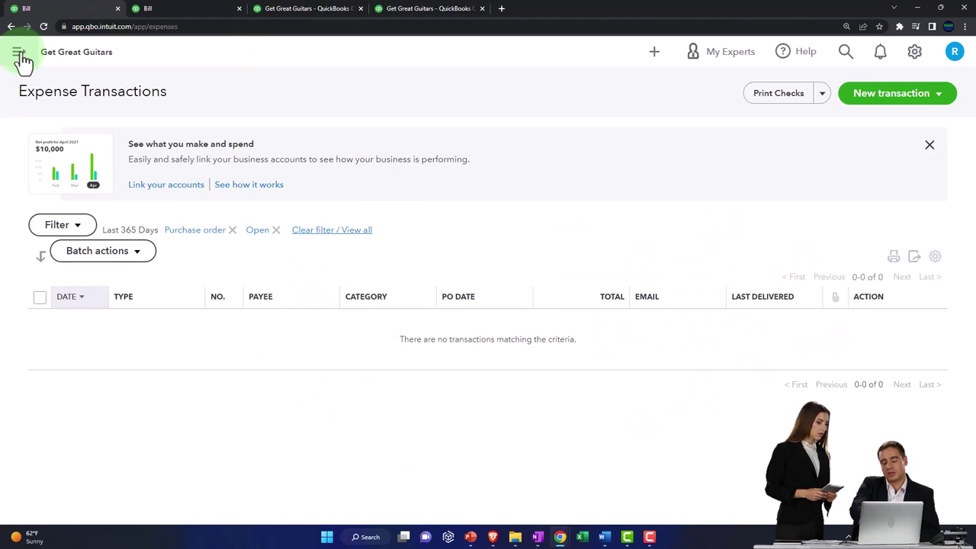
left_click(76, 225)
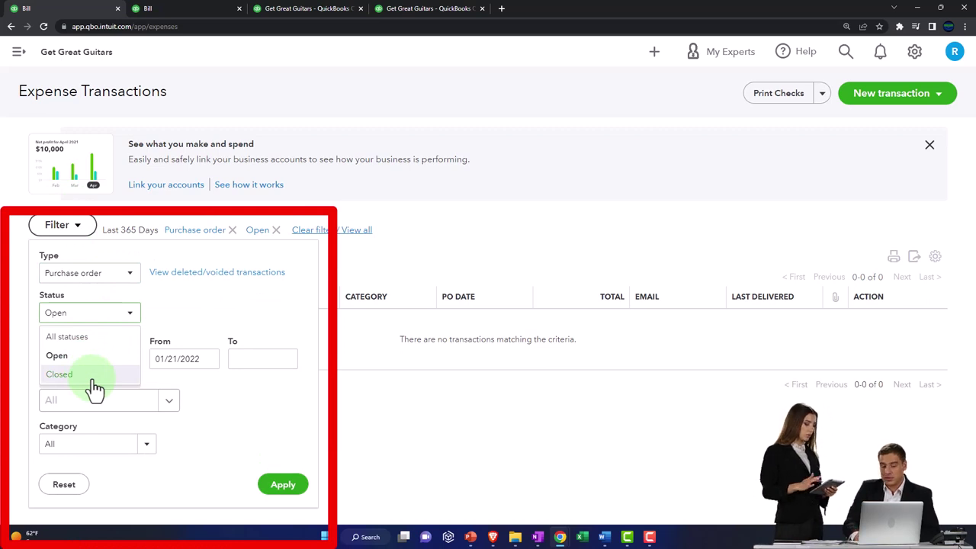
left_click(93, 376)
left_click(265, 487)
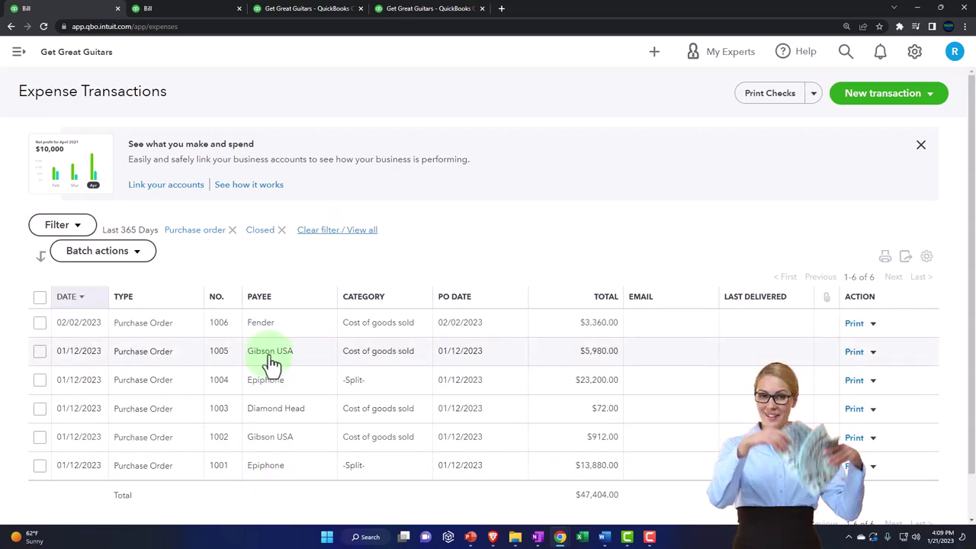
Open Fender's PO 1006 and its linked $3,360 bill dated 02/22/2023
left_click(271, 332)
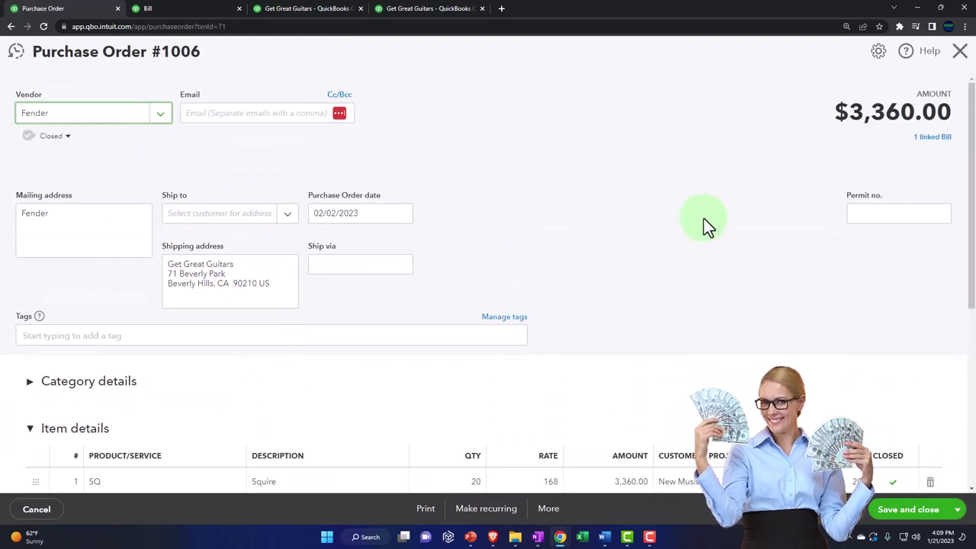
left_click(933, 145)
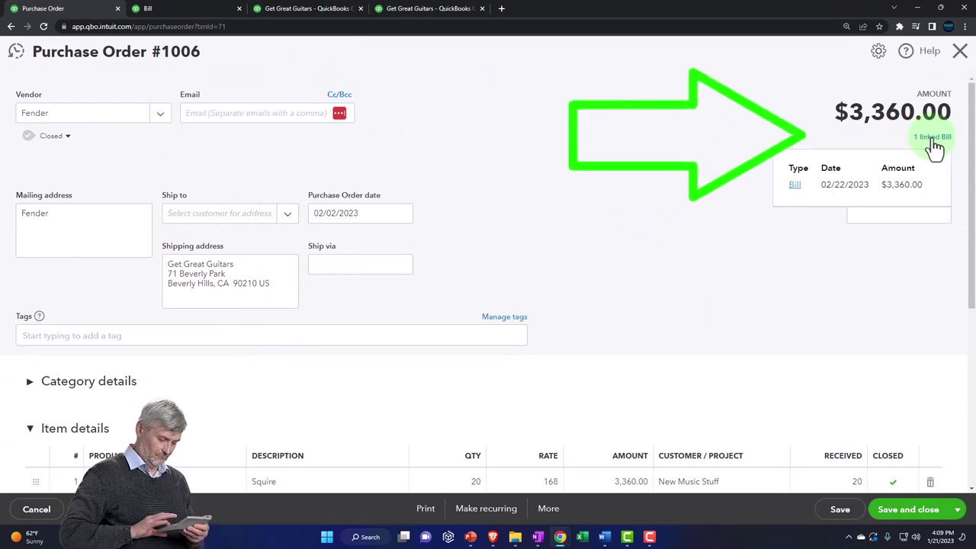
left_click(794, 187)
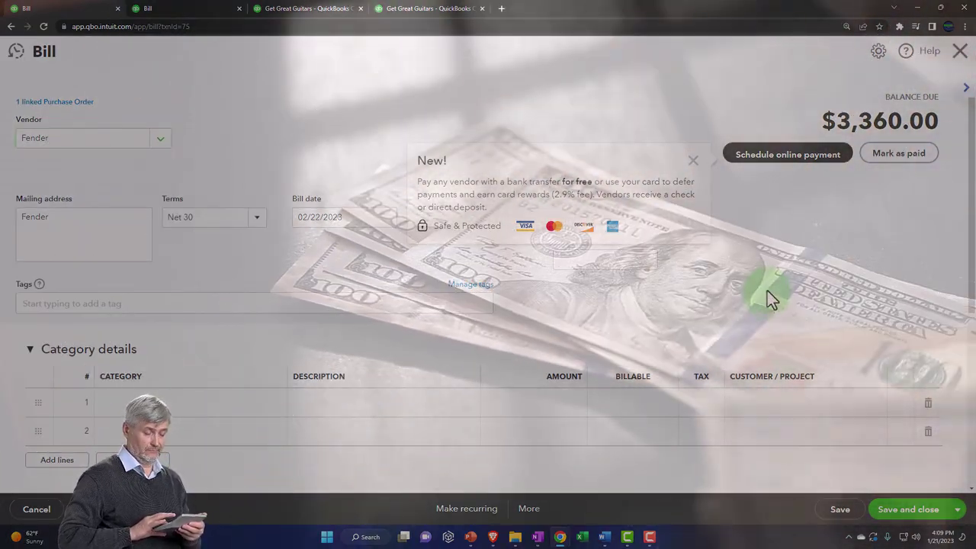
scroll(766, 291, "down", 3)
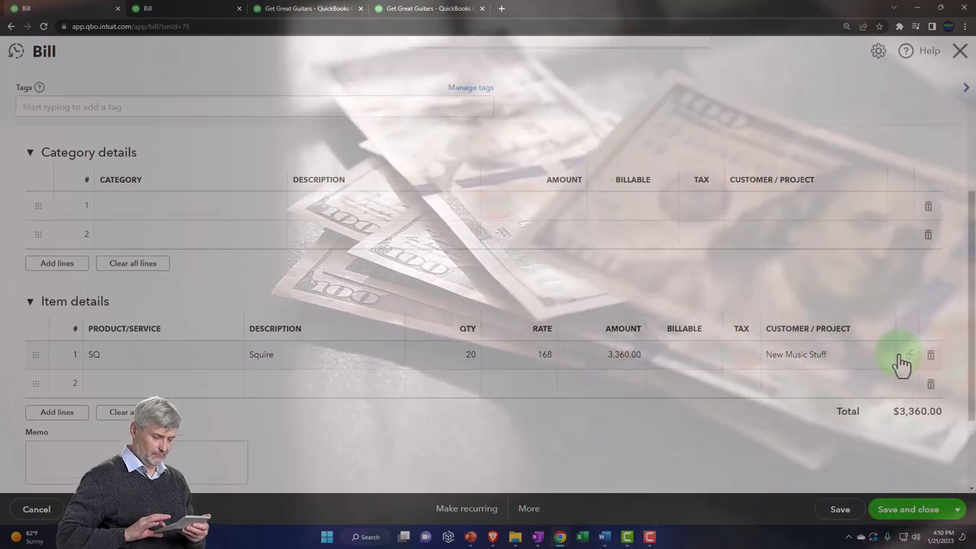
scroll(904, 363, "up", 3)
left_click(959, 51)
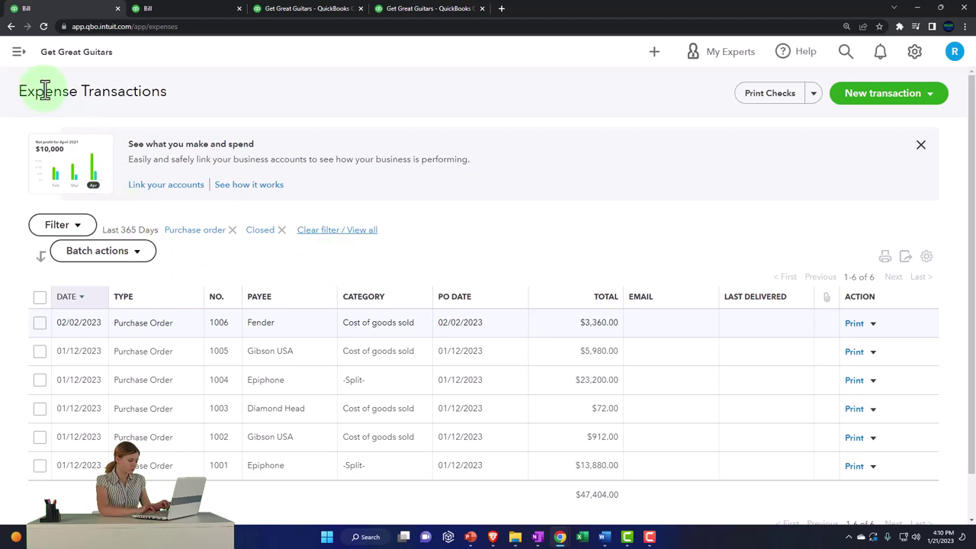
Filter the expense transactions to Type: Bill and Status: Open
left_click(19, 53)
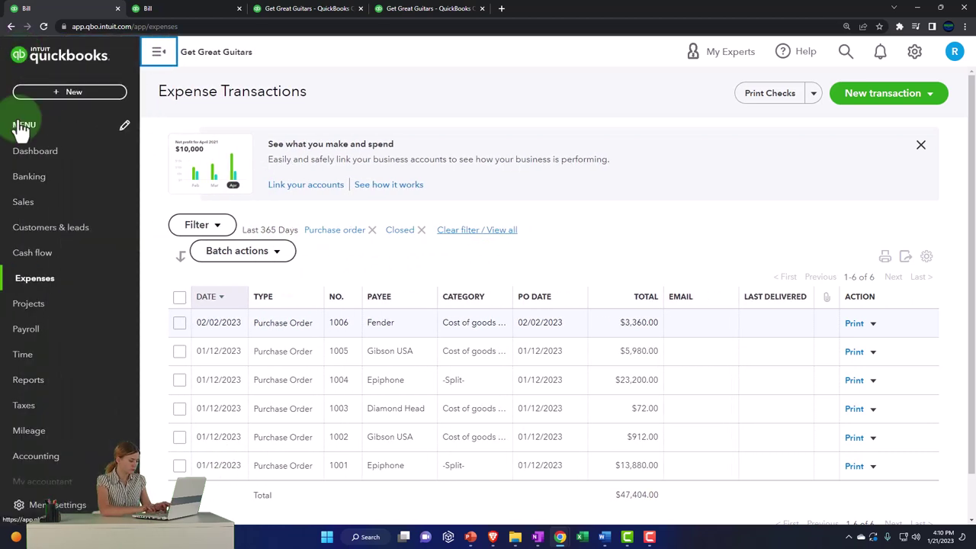
left_click(160, 54)
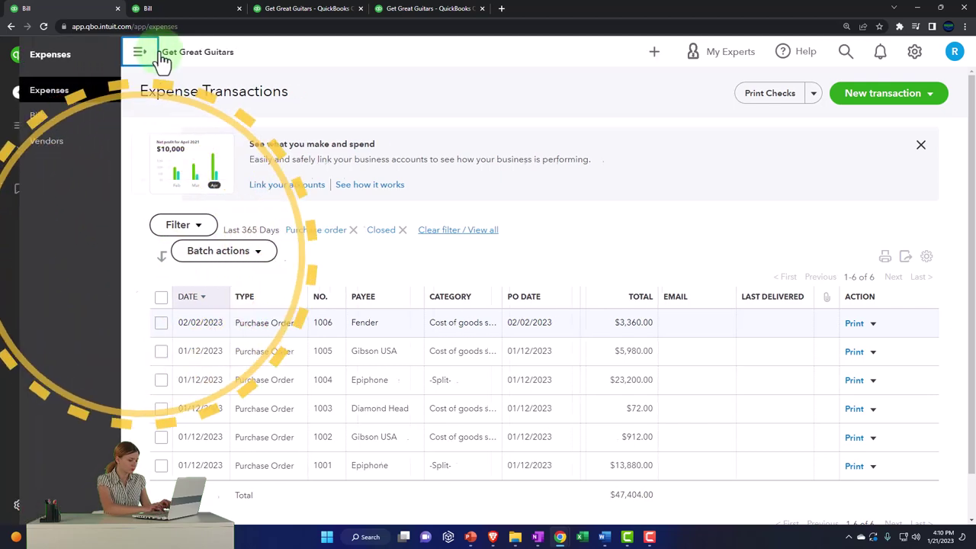
left_click(84, 229)
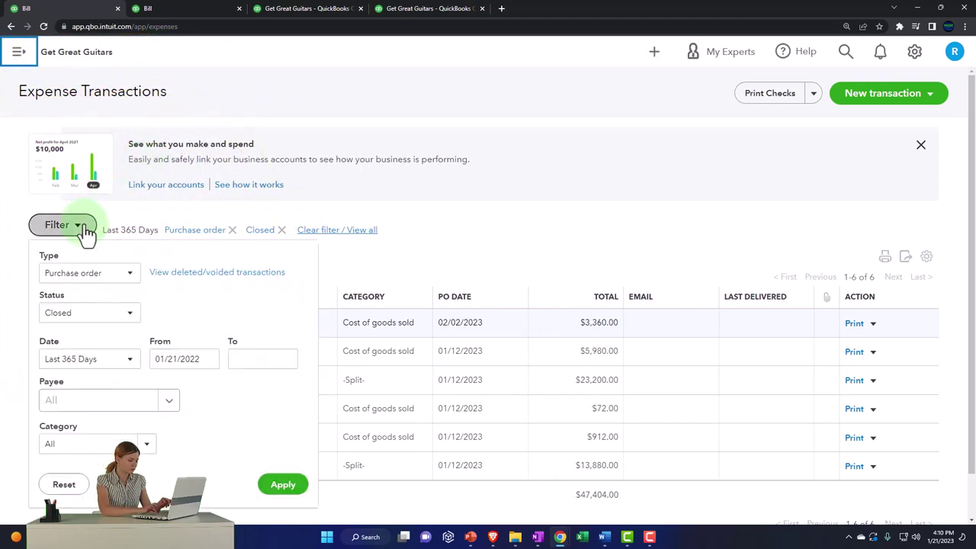
left_click(126, 276)
left_click(83, 333)
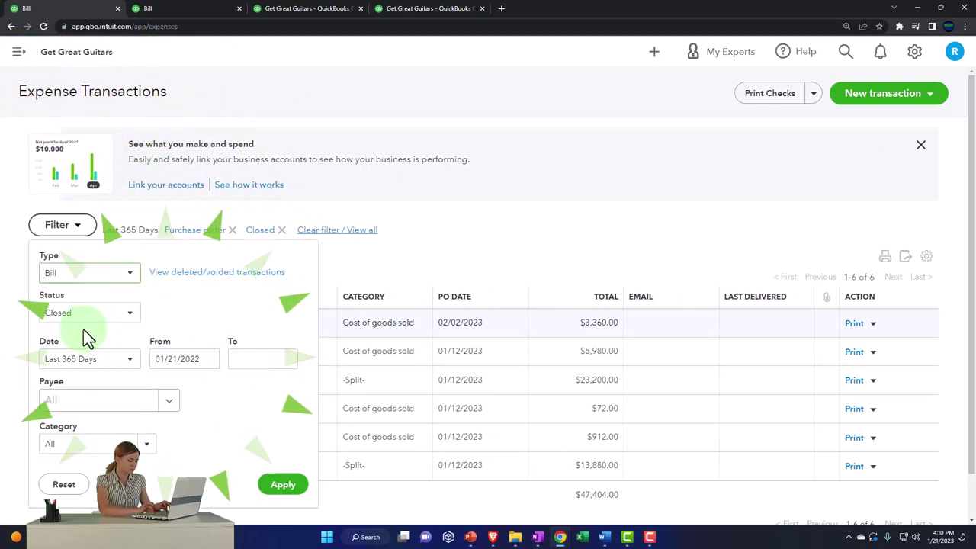
left_click(131, 324)
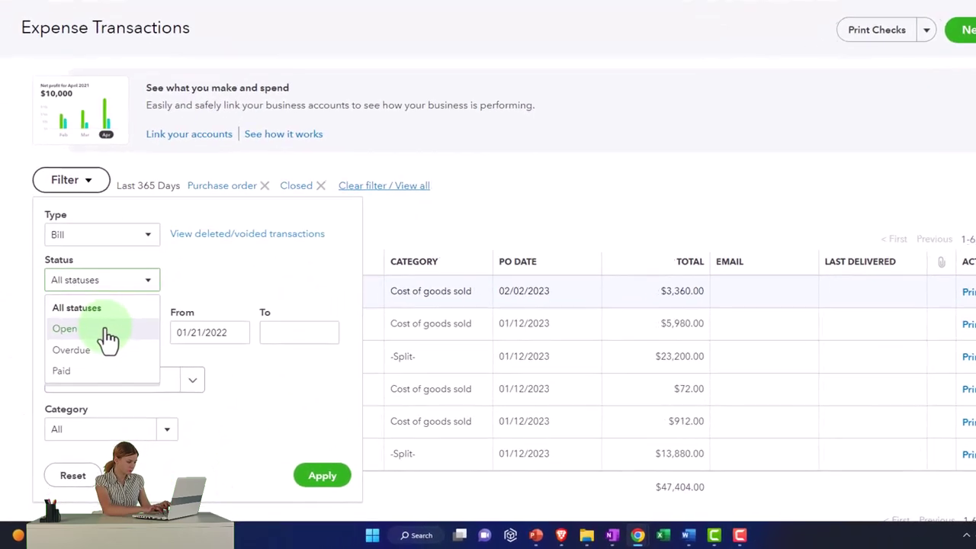
left_click(92, 355)
left_click(328, 475)
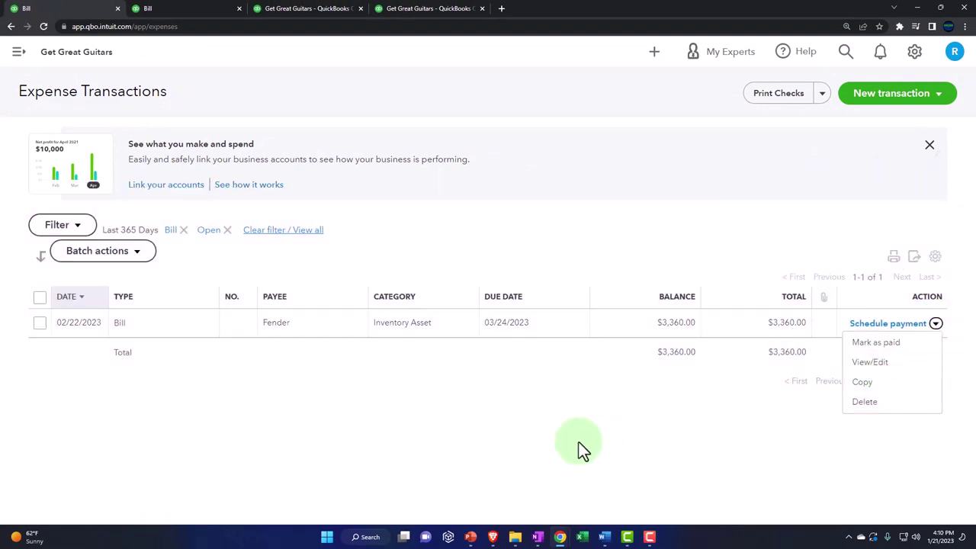
Dismiss the bill's action dropdown and expand the Expenses section in the navigation menu
left_click(571, 451)
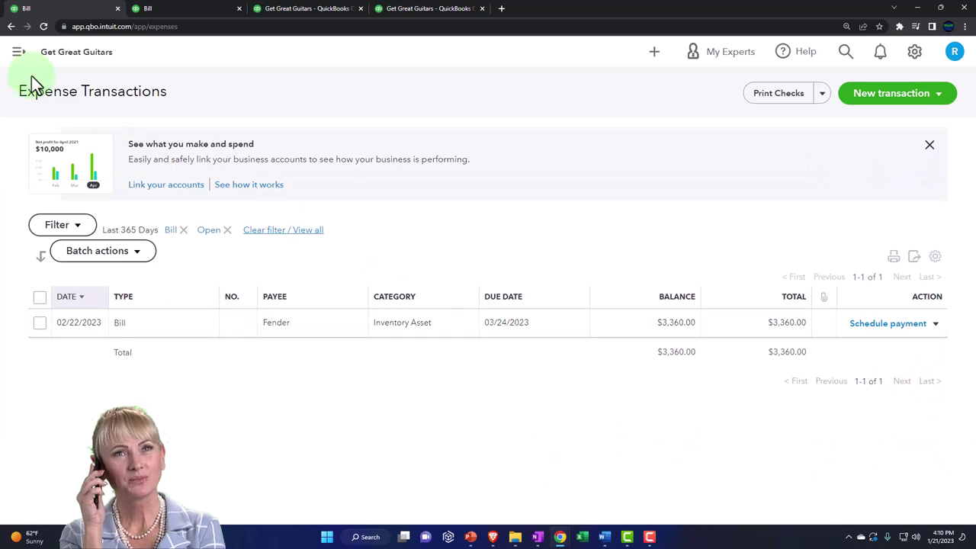
left_click(18, 54)
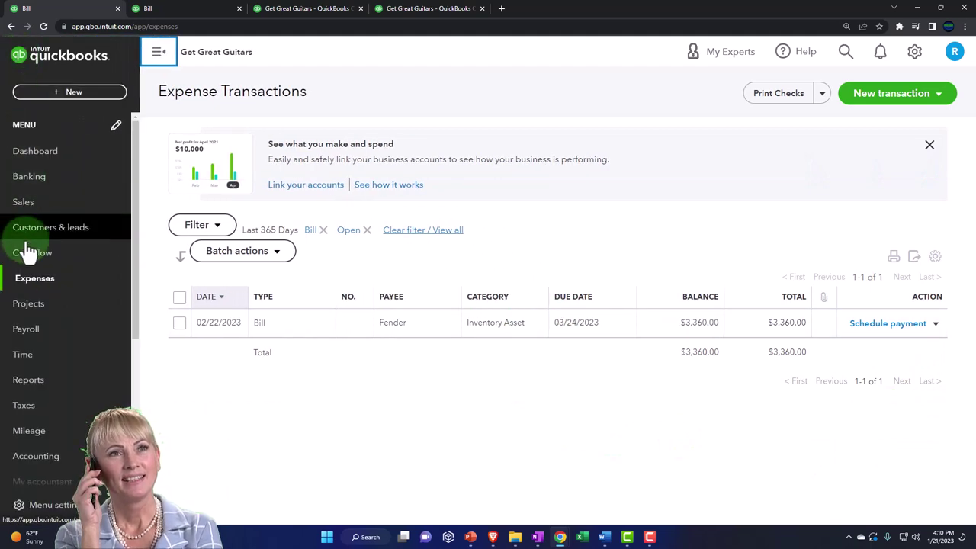
left_click(30, 284)
Go to the Vendors list, where Fender shows one $3,360.00 open bill
left_click(65, 149)
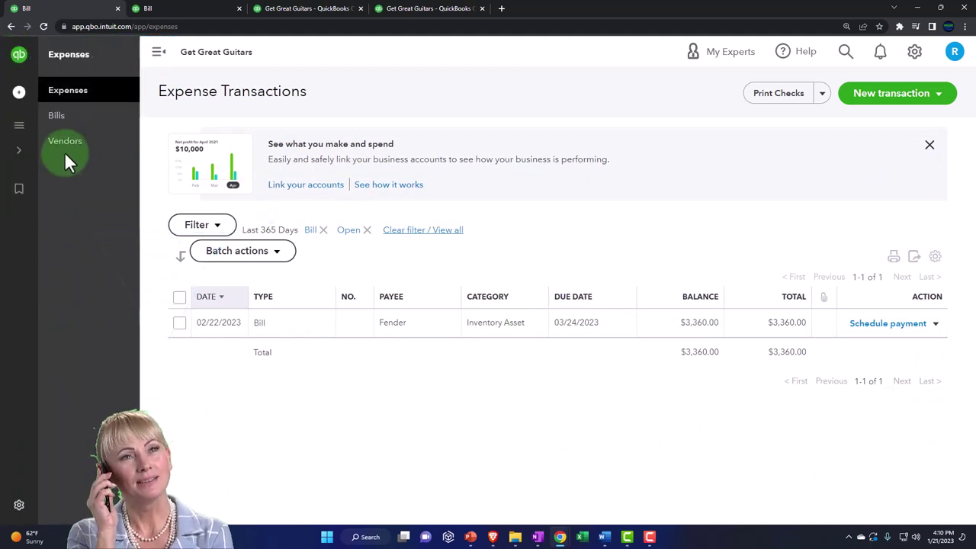
left_click(158, 58)
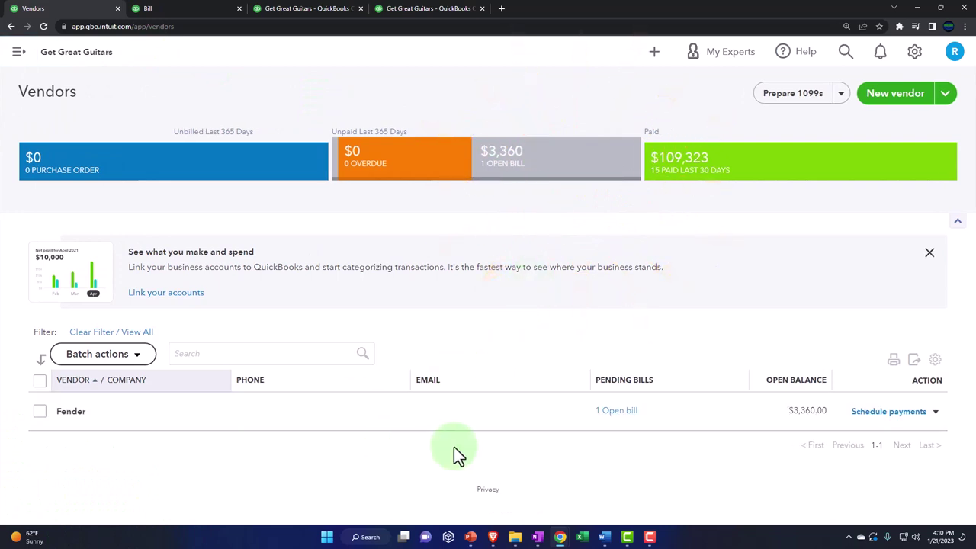
Open Fender's vendor page and review purchase order 1006 and the 02/22/2023 $3,360 bill
left_click(619, 415)
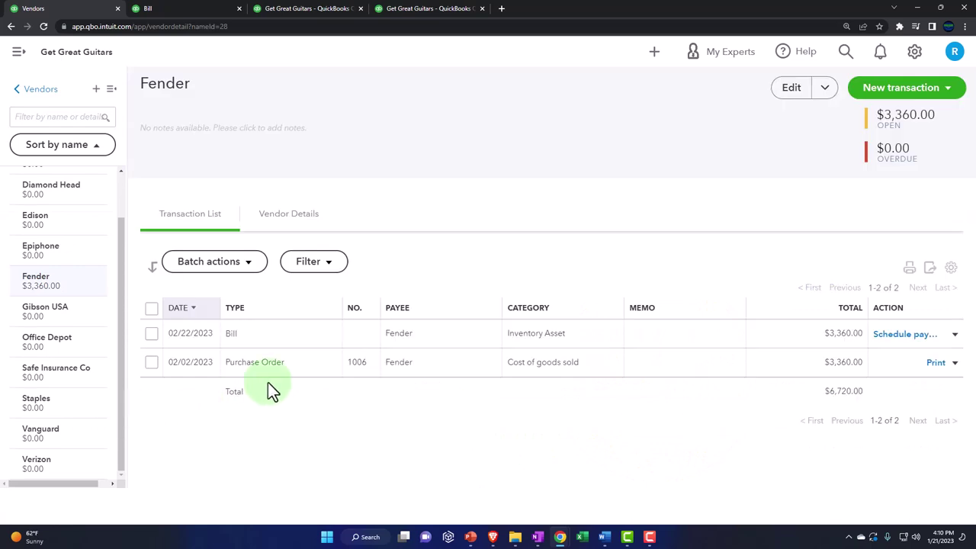
left_click(311, 375)
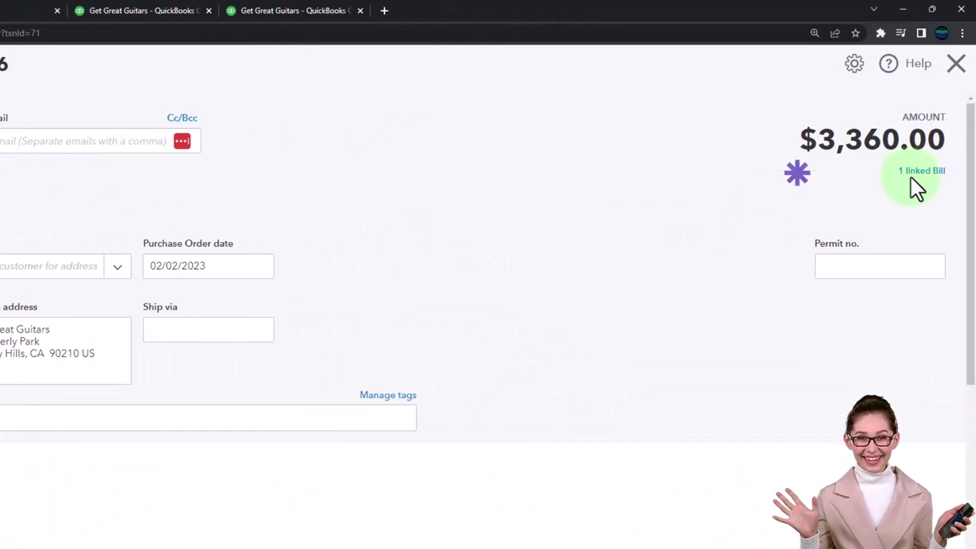
left_click(954, 69)
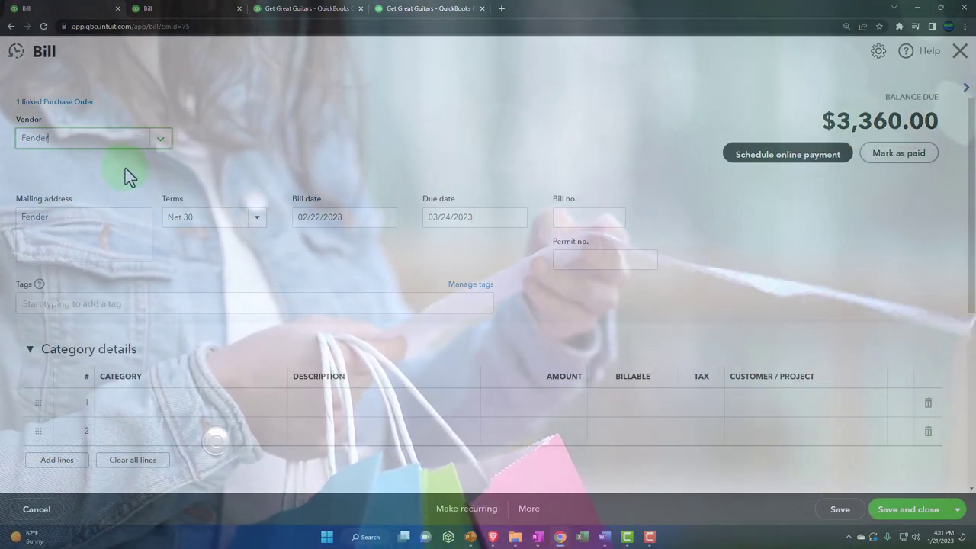
scroll(125, 168, "down", 1)
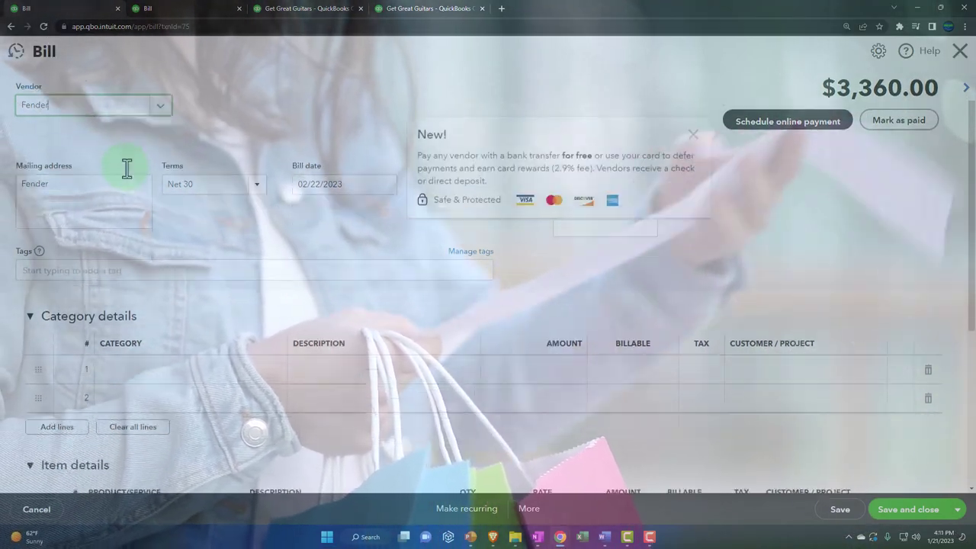
scroll(126, 168, "down", 3)
scroll(126, 174, "up", 1)
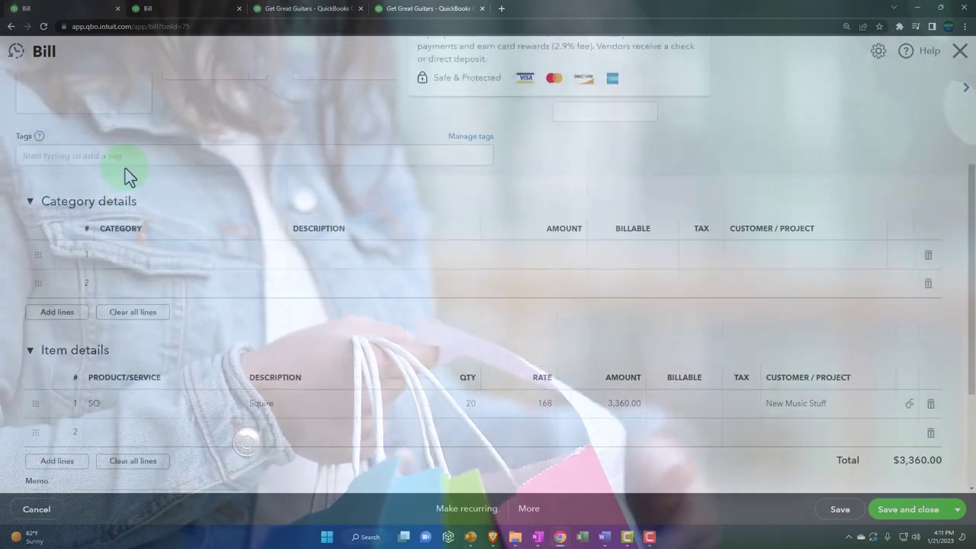
scroll(125, 167, "up", 4)
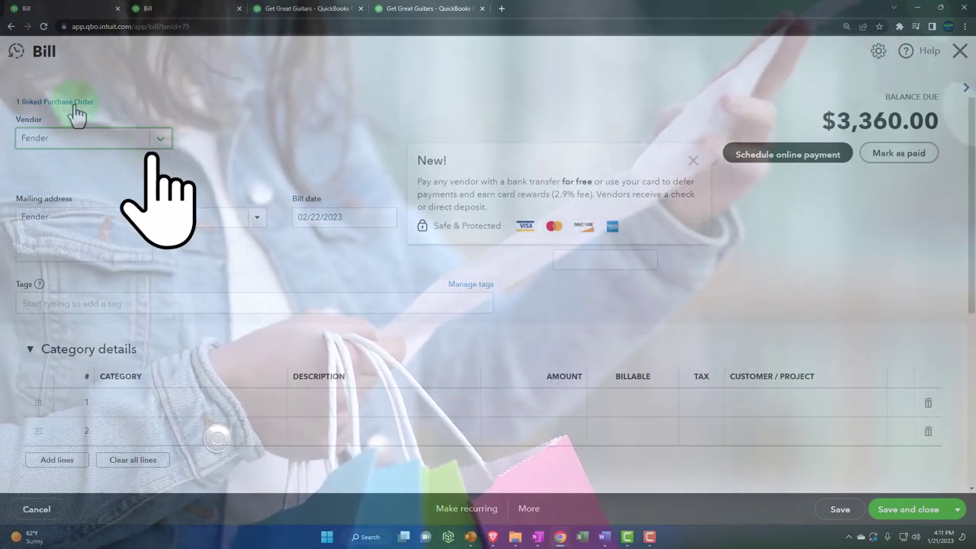
left_click(960, 52)
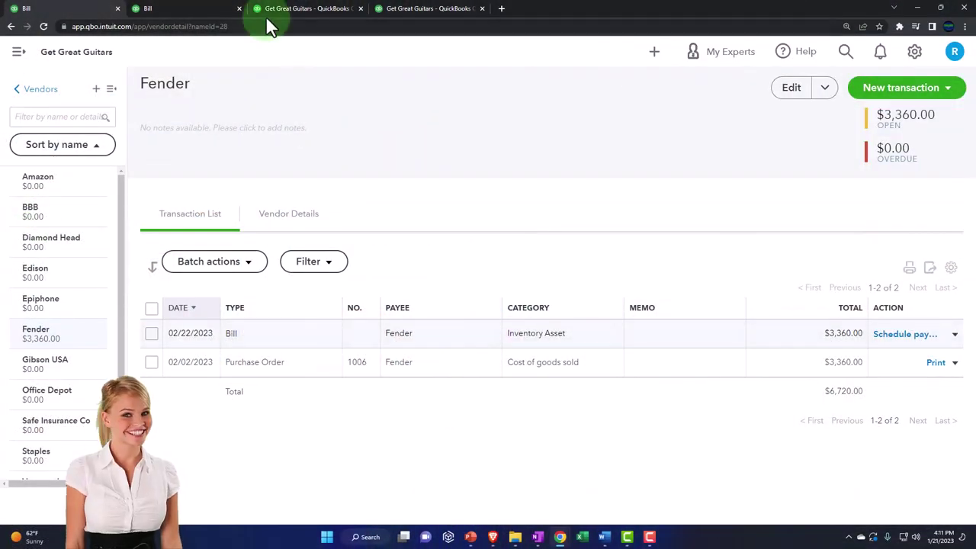
Flip through Profit and Loss and Balance Sheet, ending on the A/P Aging Summary with Fender's $3,360 current
left_click(311, 13)
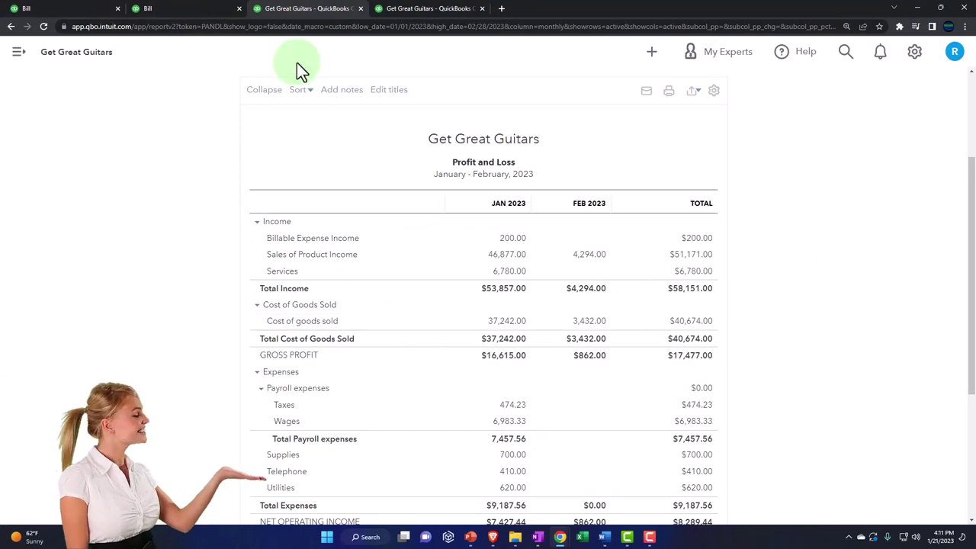
left_click(188, 12)
scroll(238, 284, "up", 2)
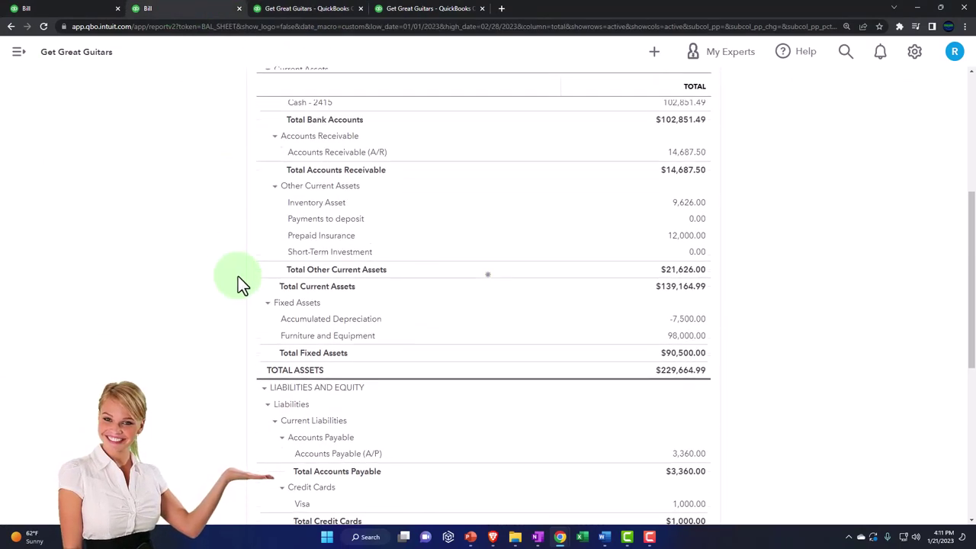
scroll(238, 284, "up", 2)
scroll(244, 288, "up", 2)
scroll(263, 327, "down", 1)
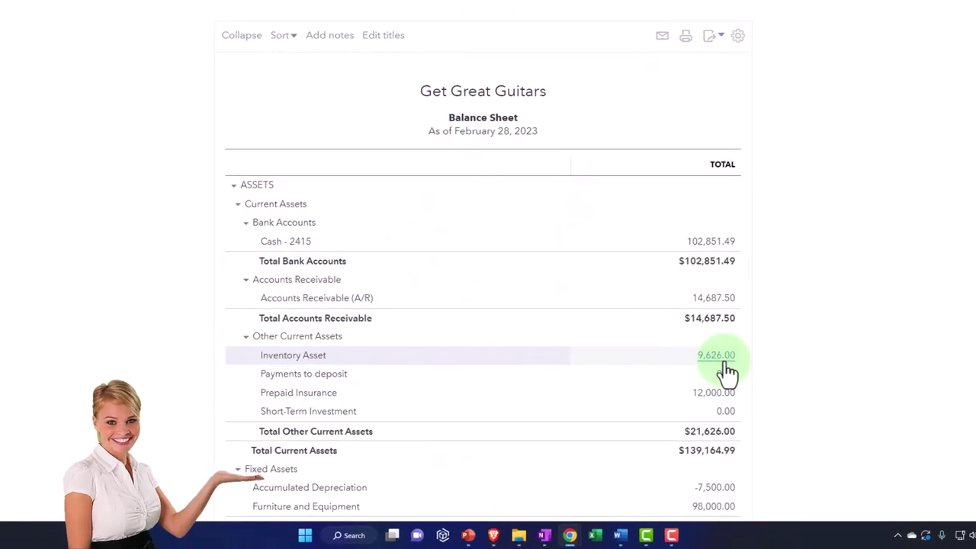
left_click(428, 11)
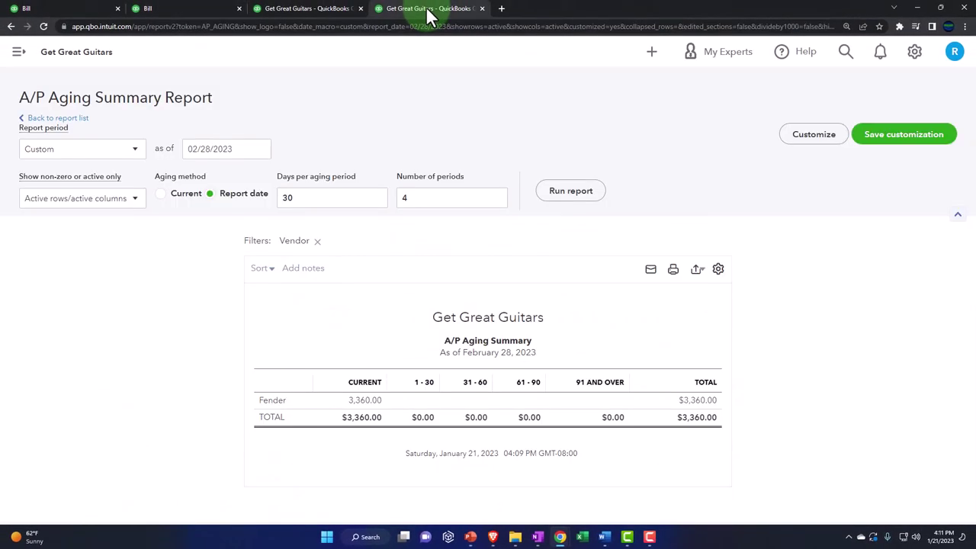
Search the reports for 'inve' and open the Inventory Valuation Summary
left_click(20, 55)
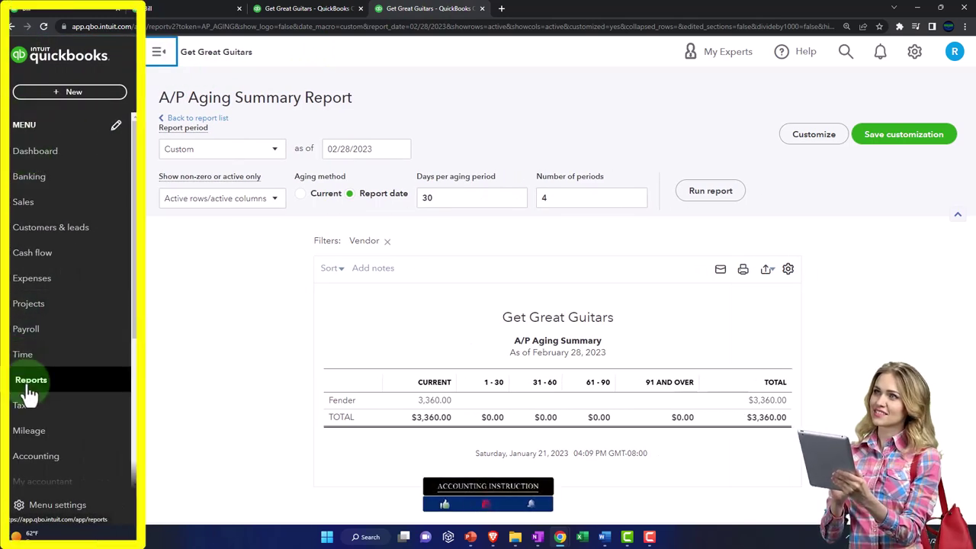
left_click(29, 387)
left_click(721, 229)
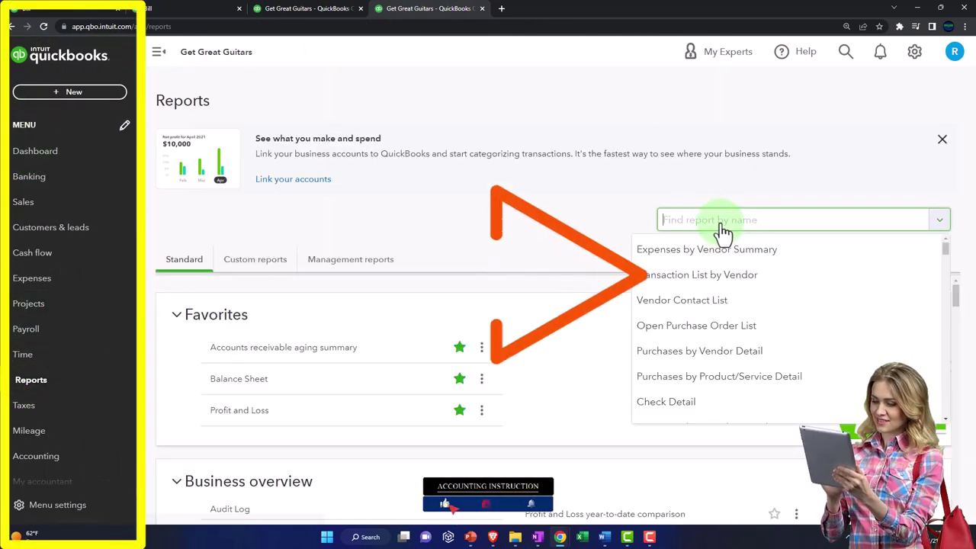
type("inve")
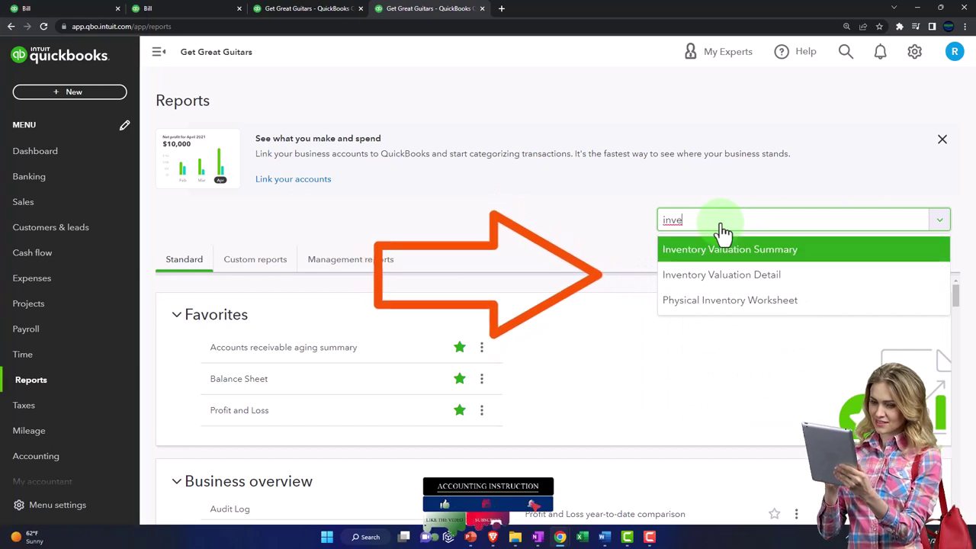
left_click(719, 239)
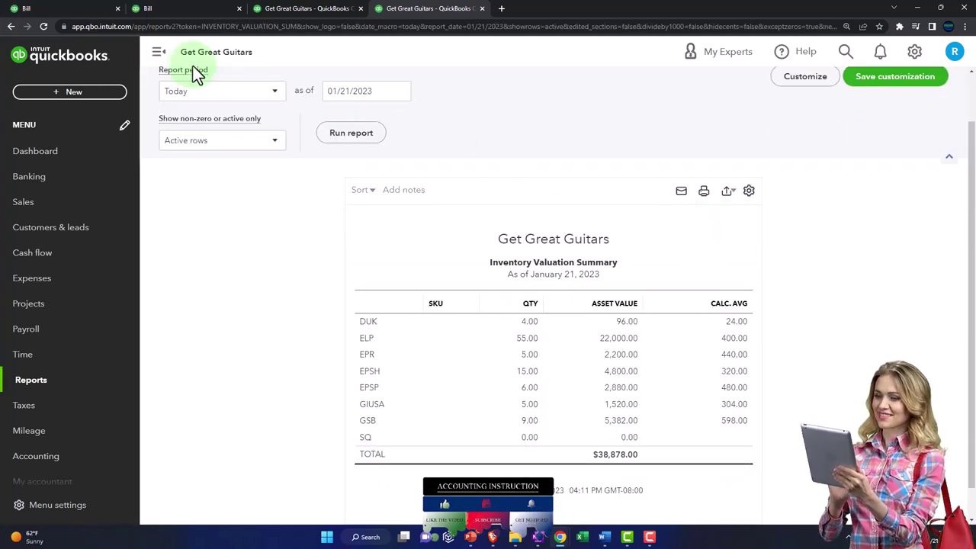
Run it as of 02/28/2023 for a $9,626 total and compare with the Balance Sheet
left_click(157, 53)
left_click_drag(251, 89, 189, 88)
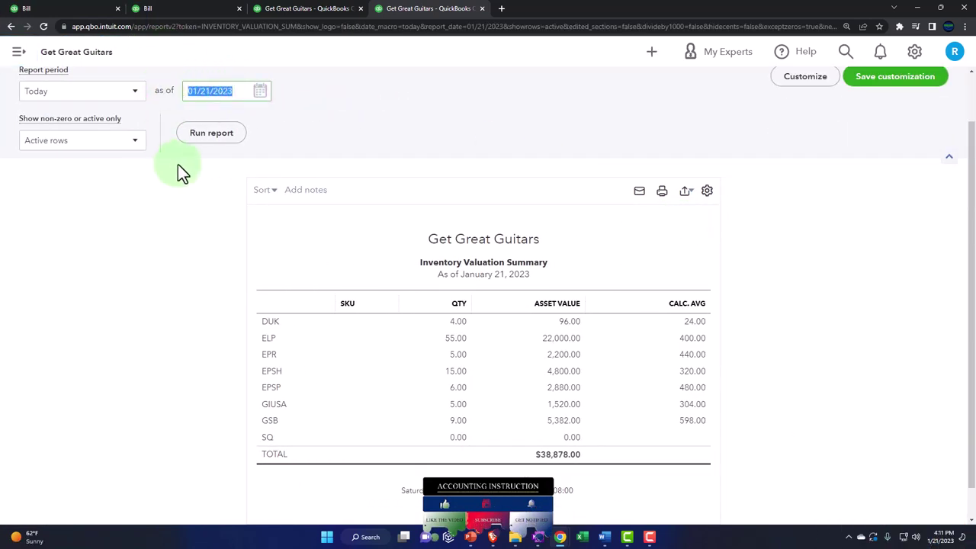
type("0")
type("2/28/")
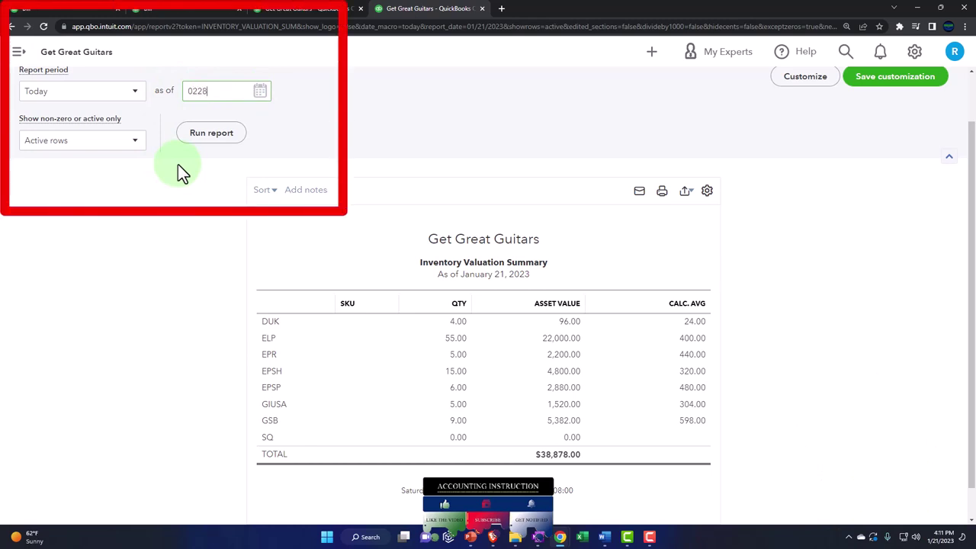
type("2023")
left_click(221, 135)
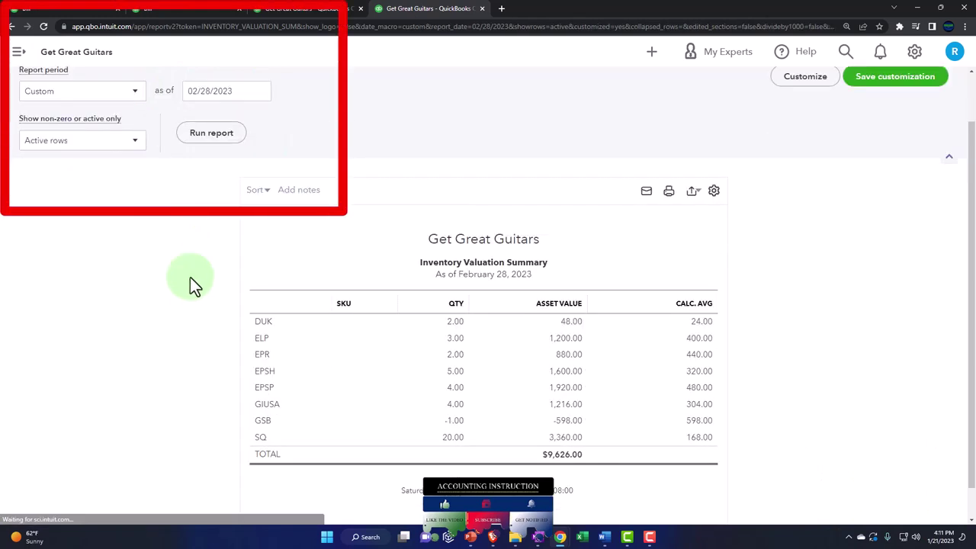
scroll(190, 278, "down", 1)
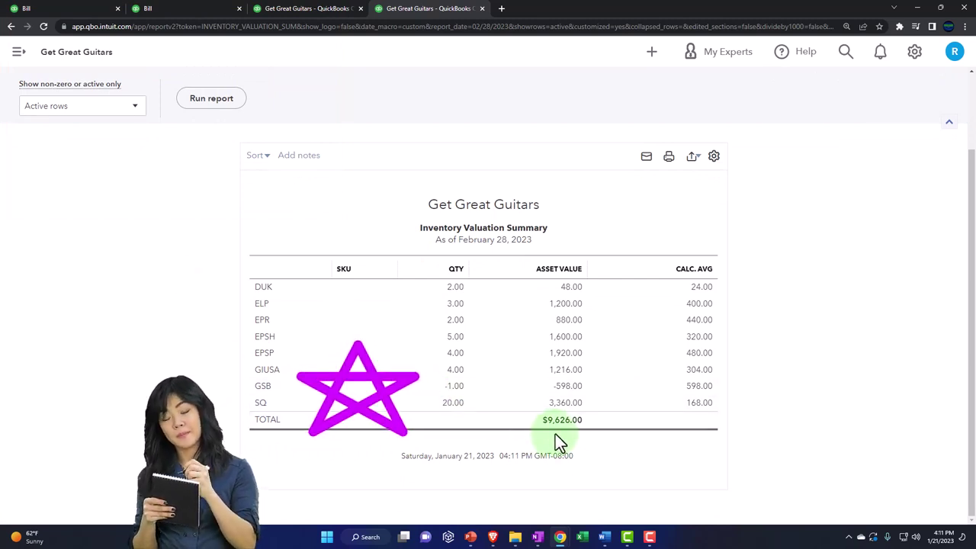
left_click(166, 9)
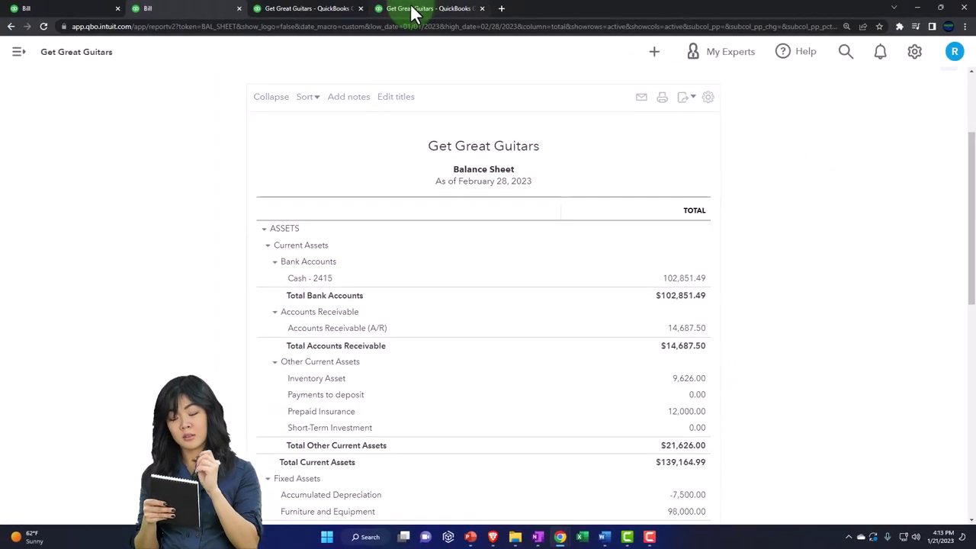
Find the Trial Balance report by searching 'trial' in Reports, then collapse the sidebar
left_click(412, 11)
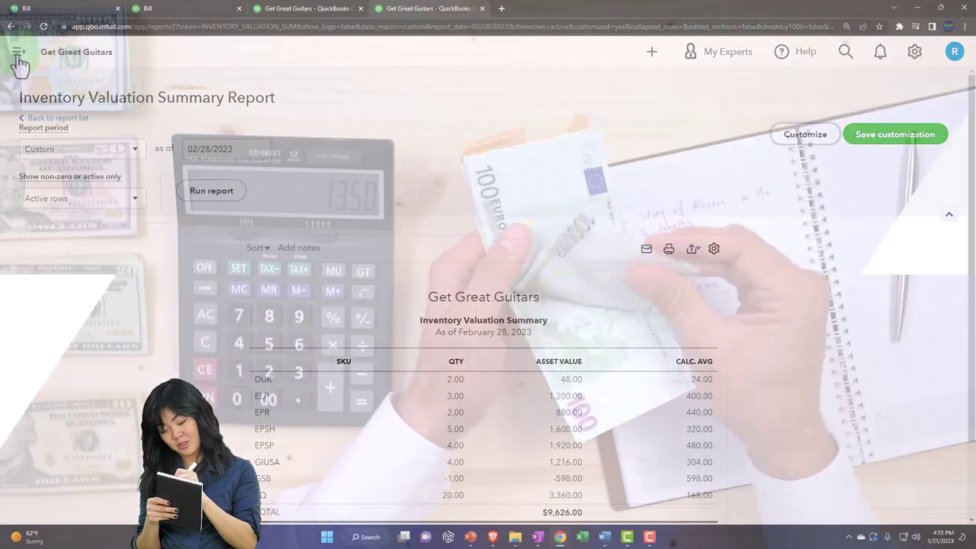
left_click(19, 61)
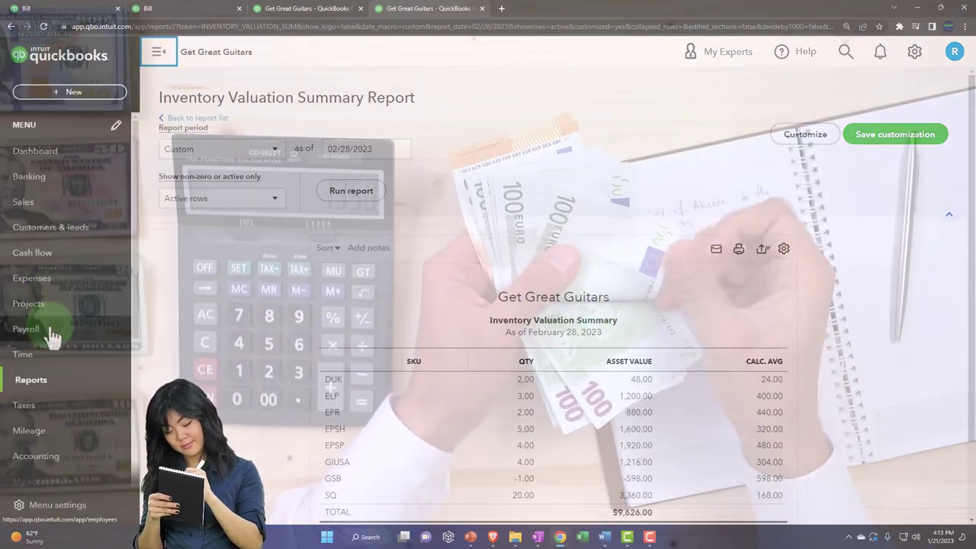
left_click(32, 381)
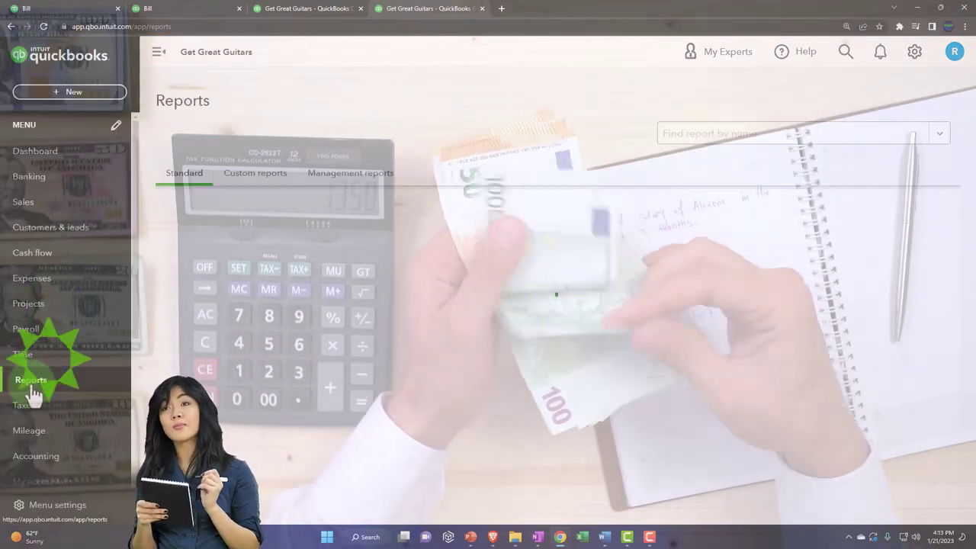
left_click(705, 227)
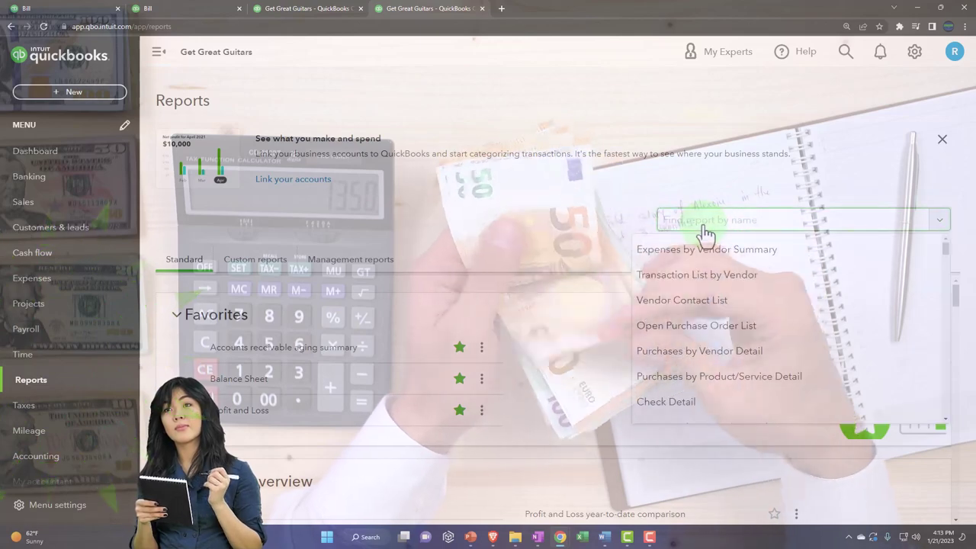
type("trial")
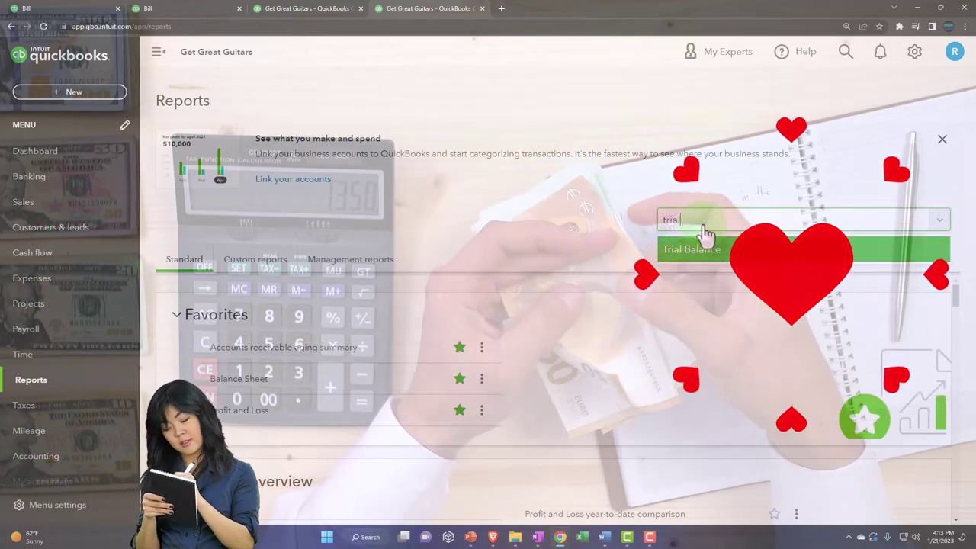
key("Return")
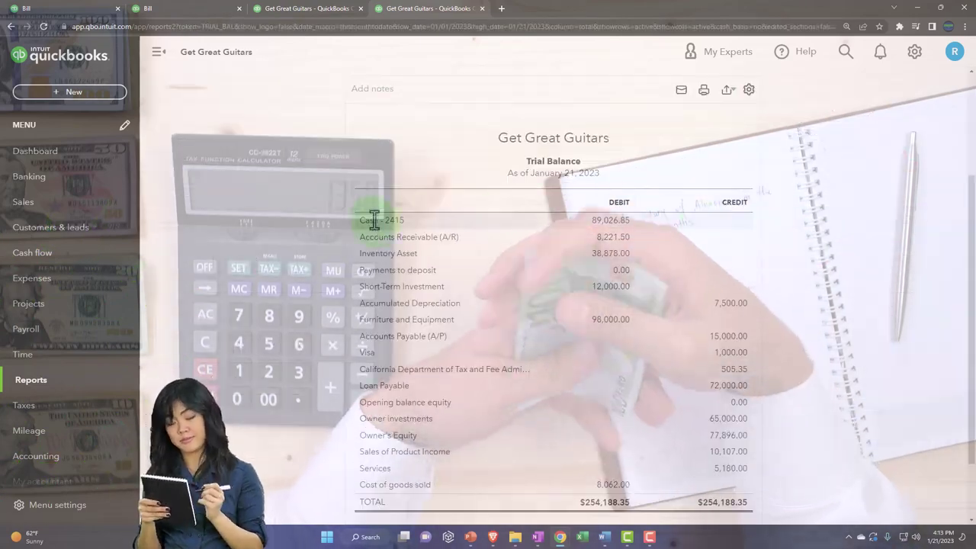
left_click(158, 52)
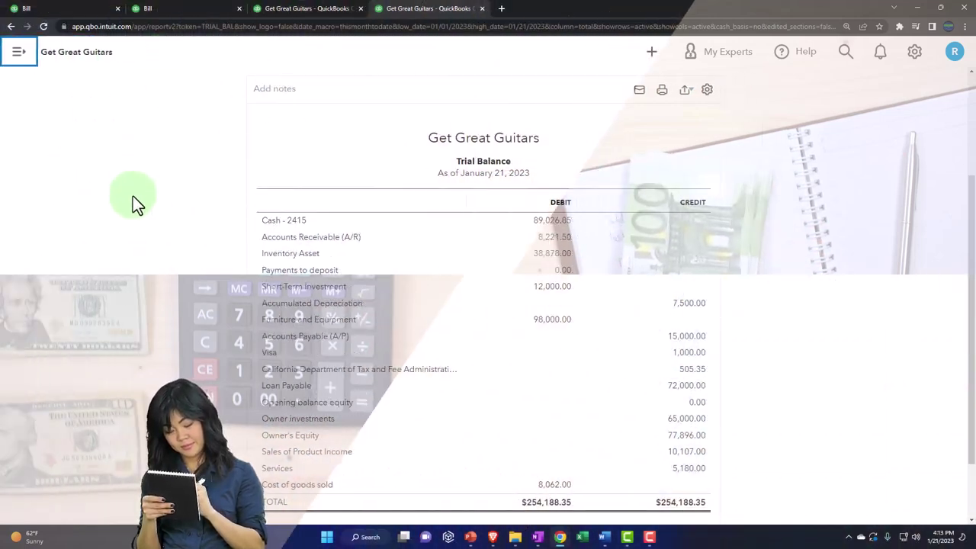
left_click(202, 149)
Rerun the Trial Balance for the period 01/01/2023 to 02/28/2023
type("0")
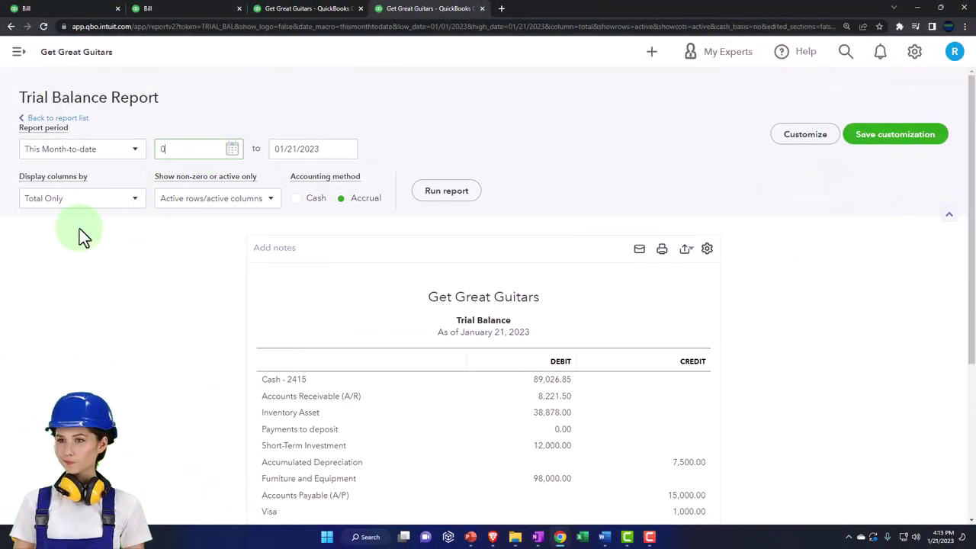
type("1/01/2023")
key("Tab")
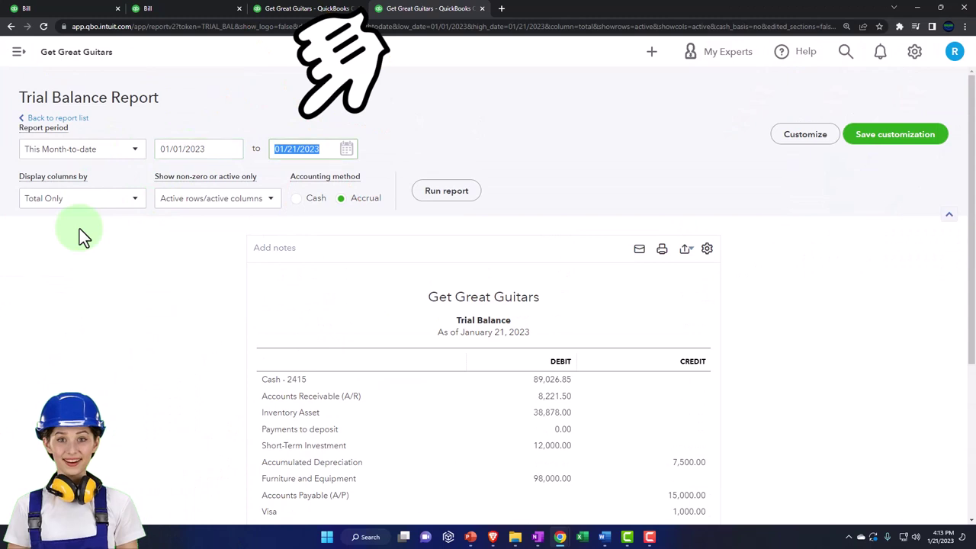
type("02/28/2023")
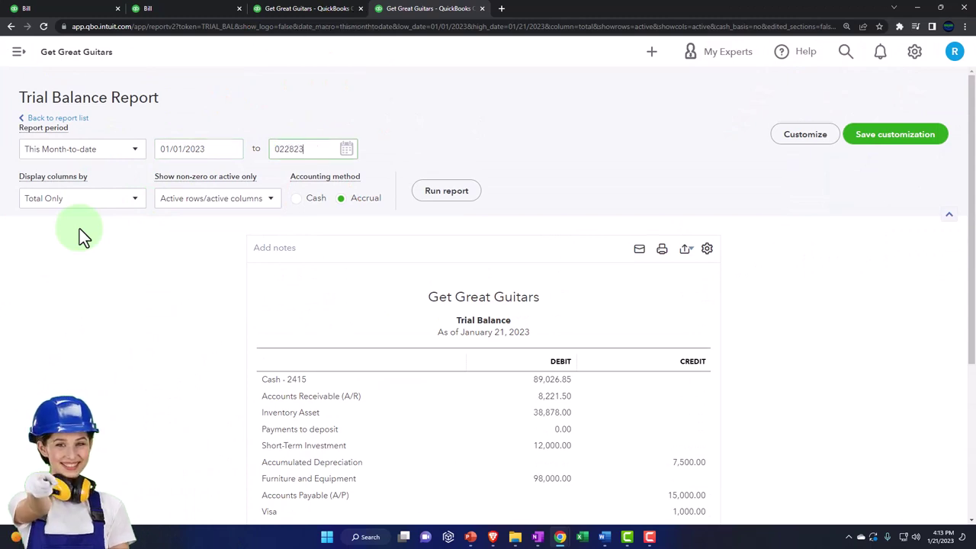
key("Tab")
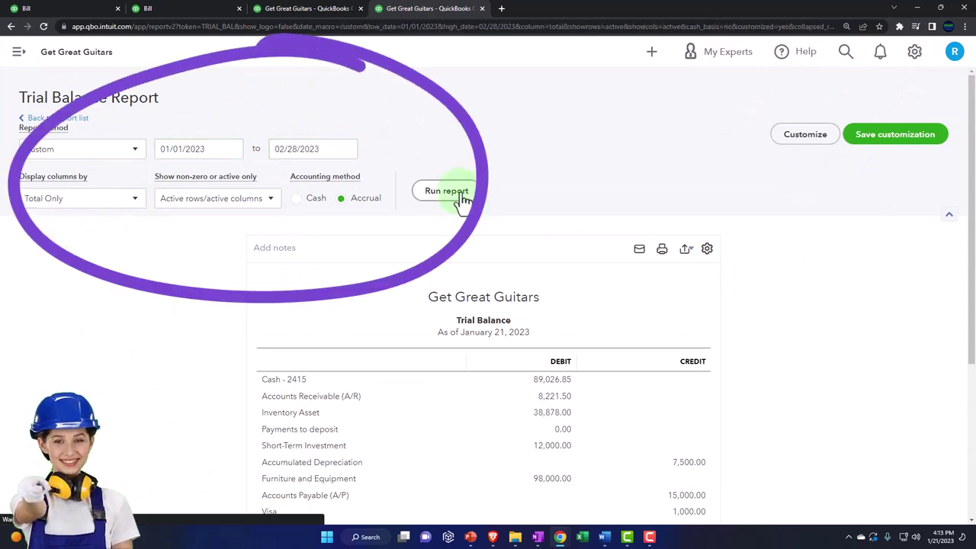
left_click(458, 197)
Enlarge and scroll the report to review Inventory Asset $9,626.00 and Accounts Payable $3,360.00
key("ctrl+plus")
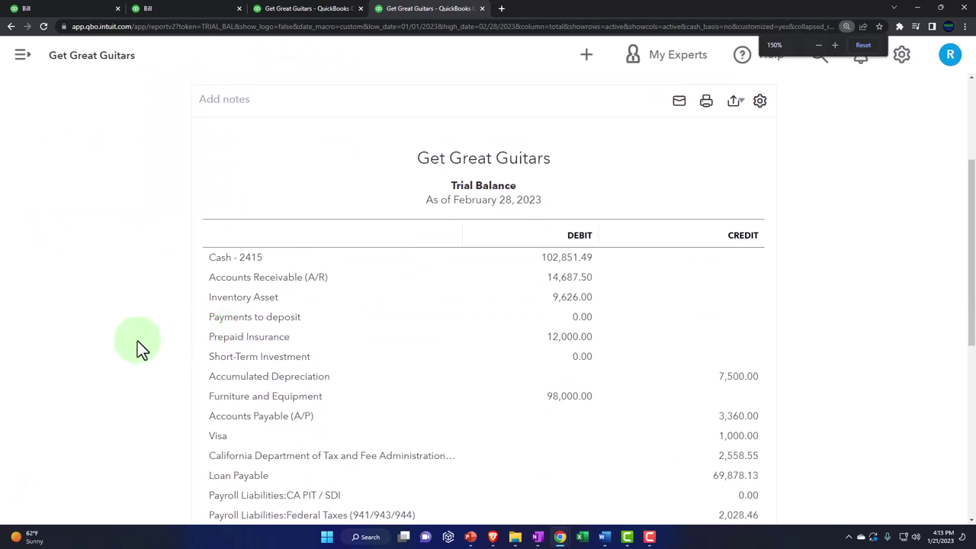
key("ctrl+plus")
scroll(135, 340, "down", 1)
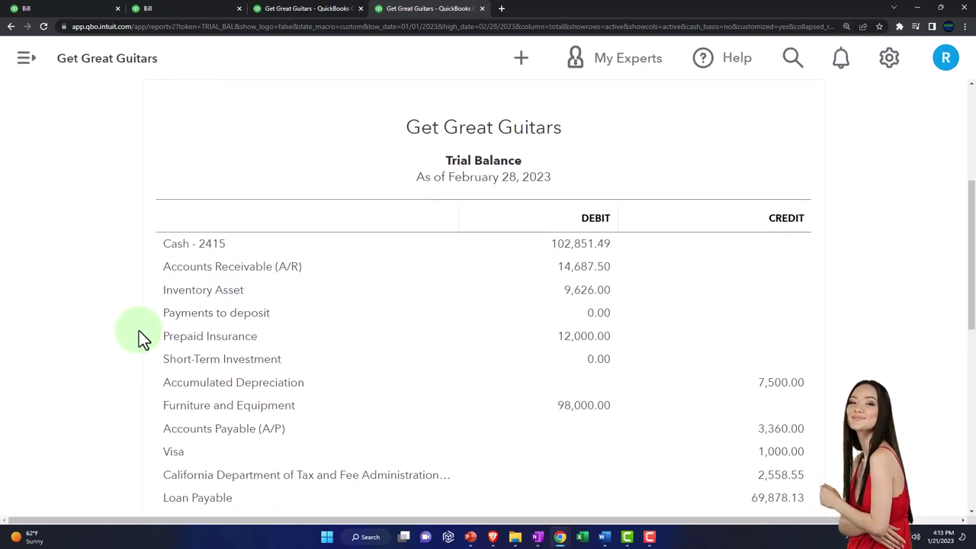
scroll(139, 331, "down", 1)
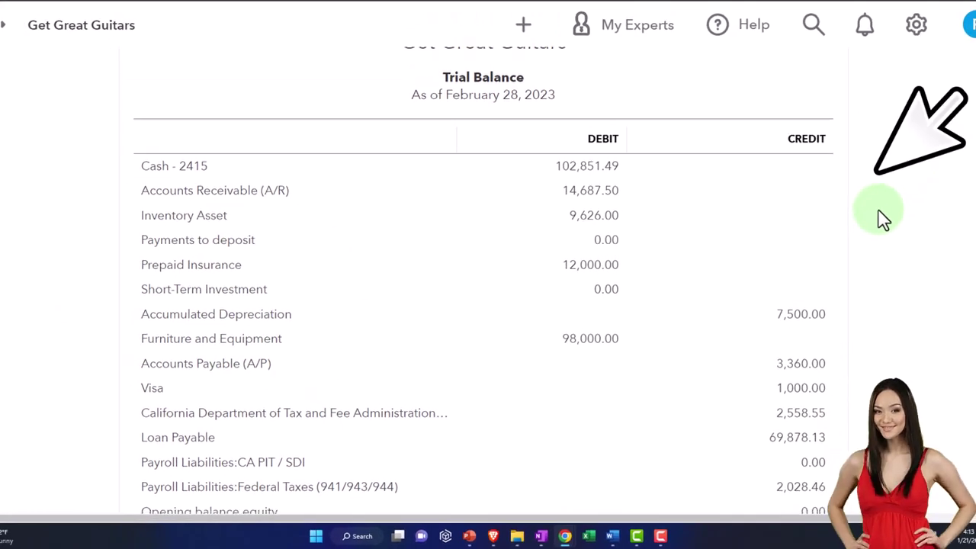
scroll(883, 217, "down", 1)
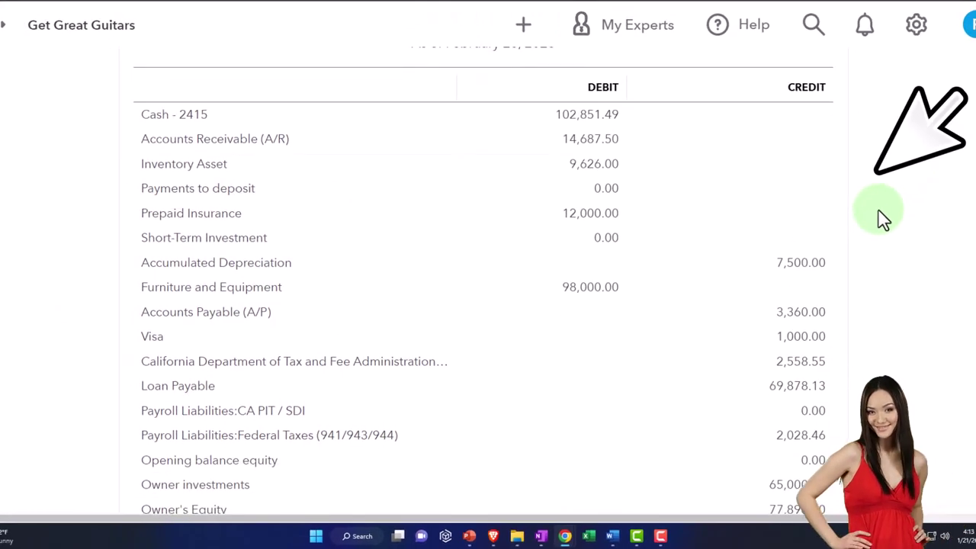
scroll(882, 217, "down", 2)
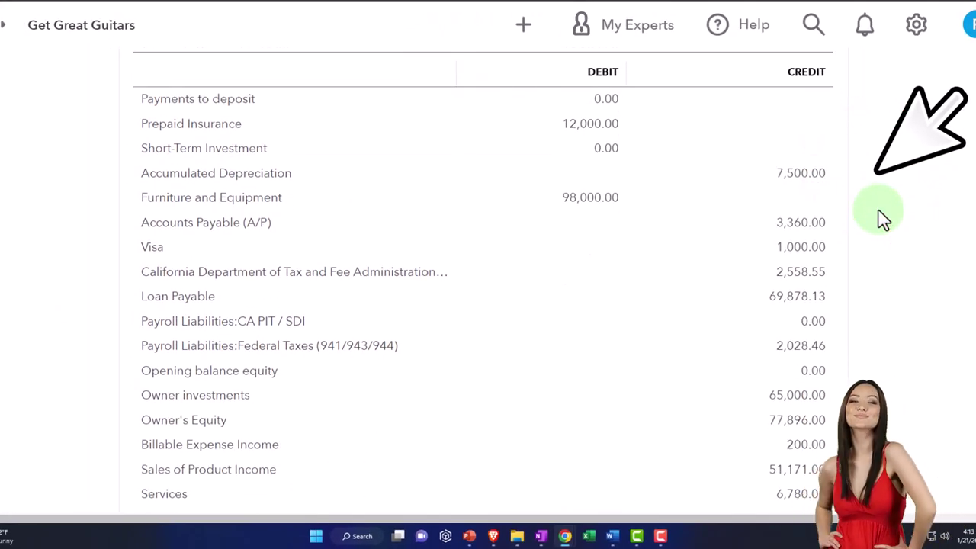